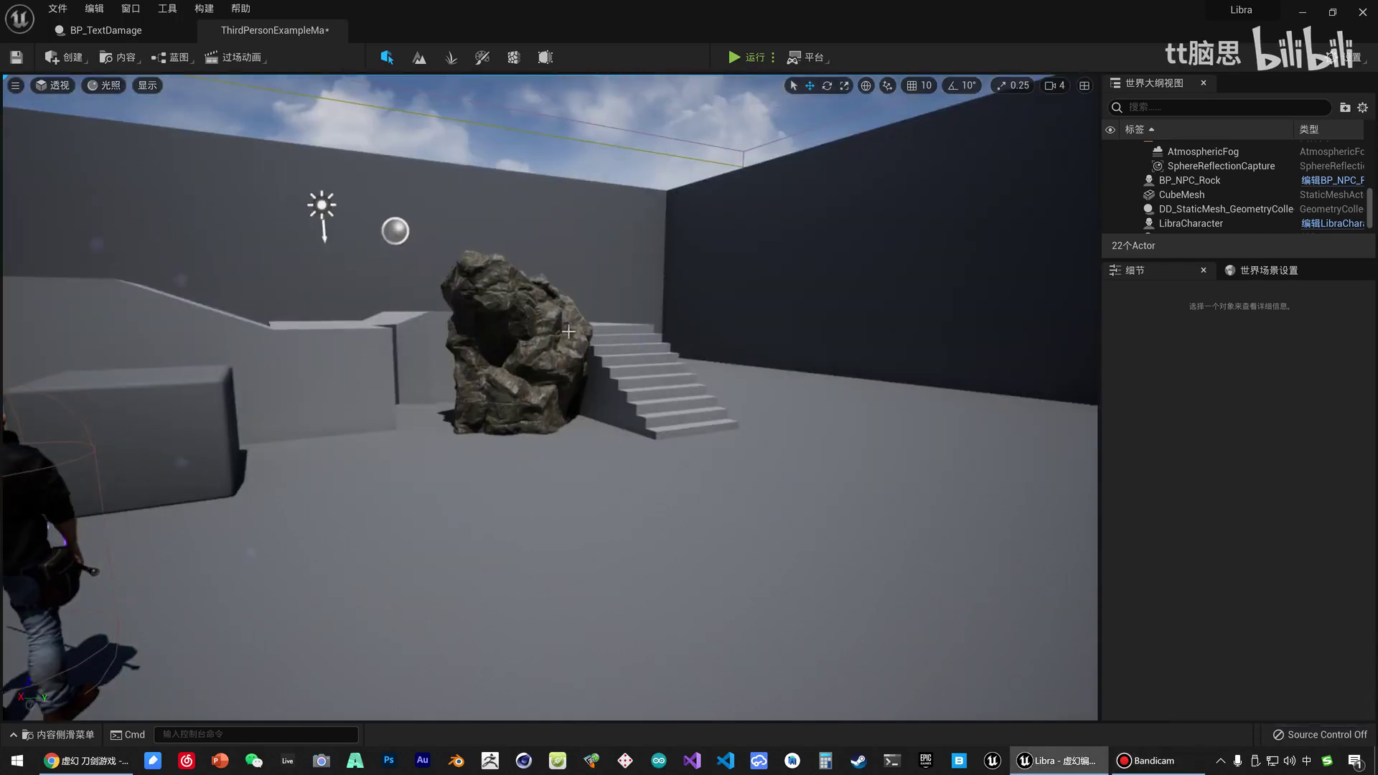
# Select the rock NPC, then the wall block beside it, in the level.
pyautogui.click(569, 332)
pyautogui.hotkey('ctrl', 'z')
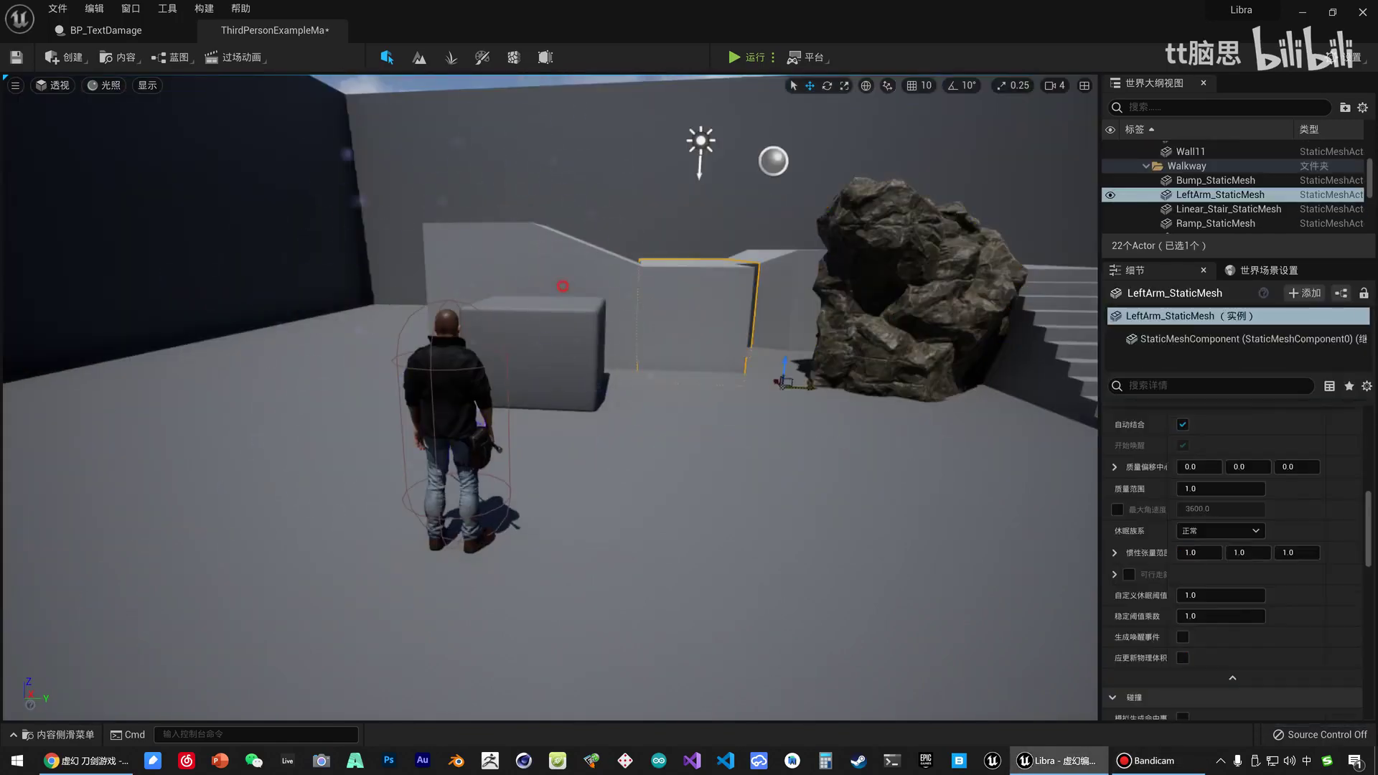
pyautogui.hotkey('ctrl', 'z')
pyautogui.hotkey('ctrl', 'y')
pyautogui.hotkey('ctrl', 'y')
pyautogui.click(693, 298)
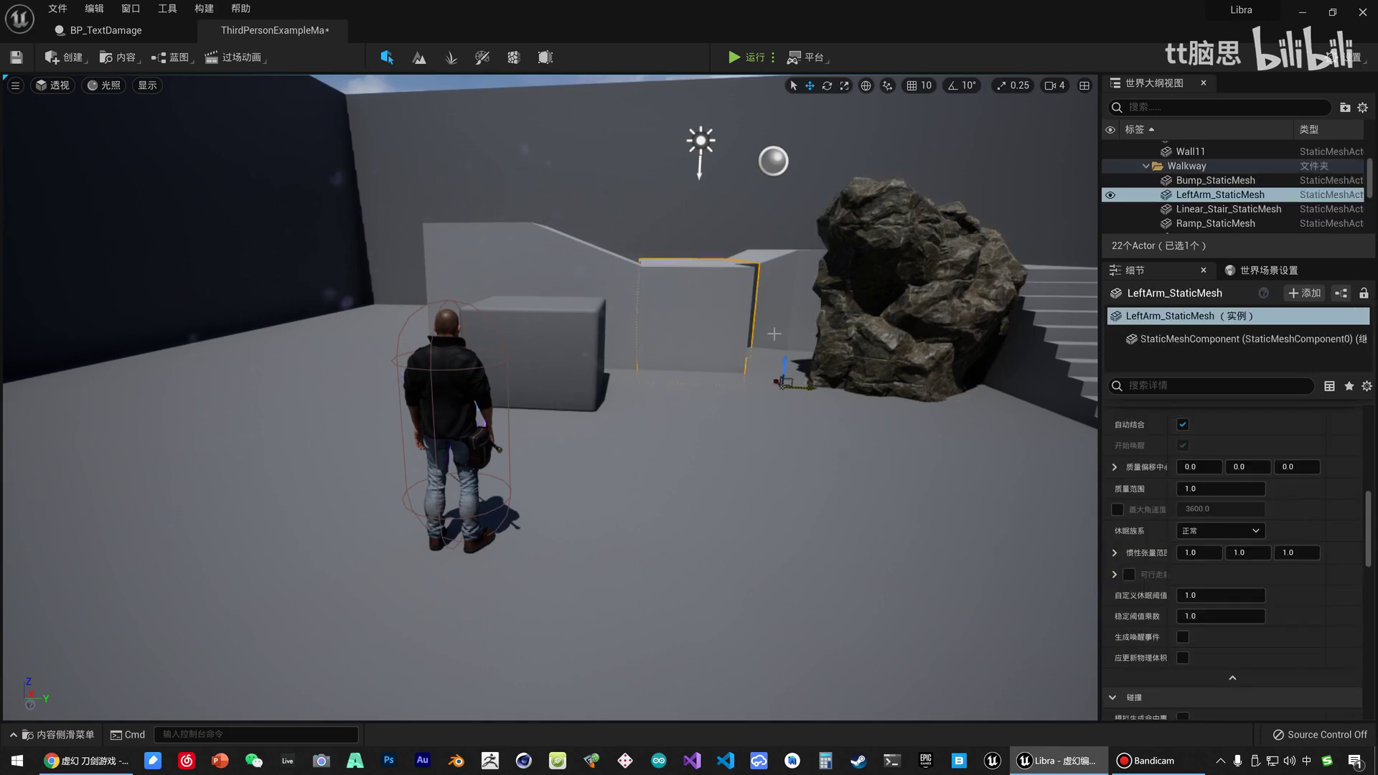
# Browse the Content Drawer to _Lyra/Blueprints/NPC and select BP_NPC.
pyautogui.click(347, 305)
pyautogui.click(57, 735)
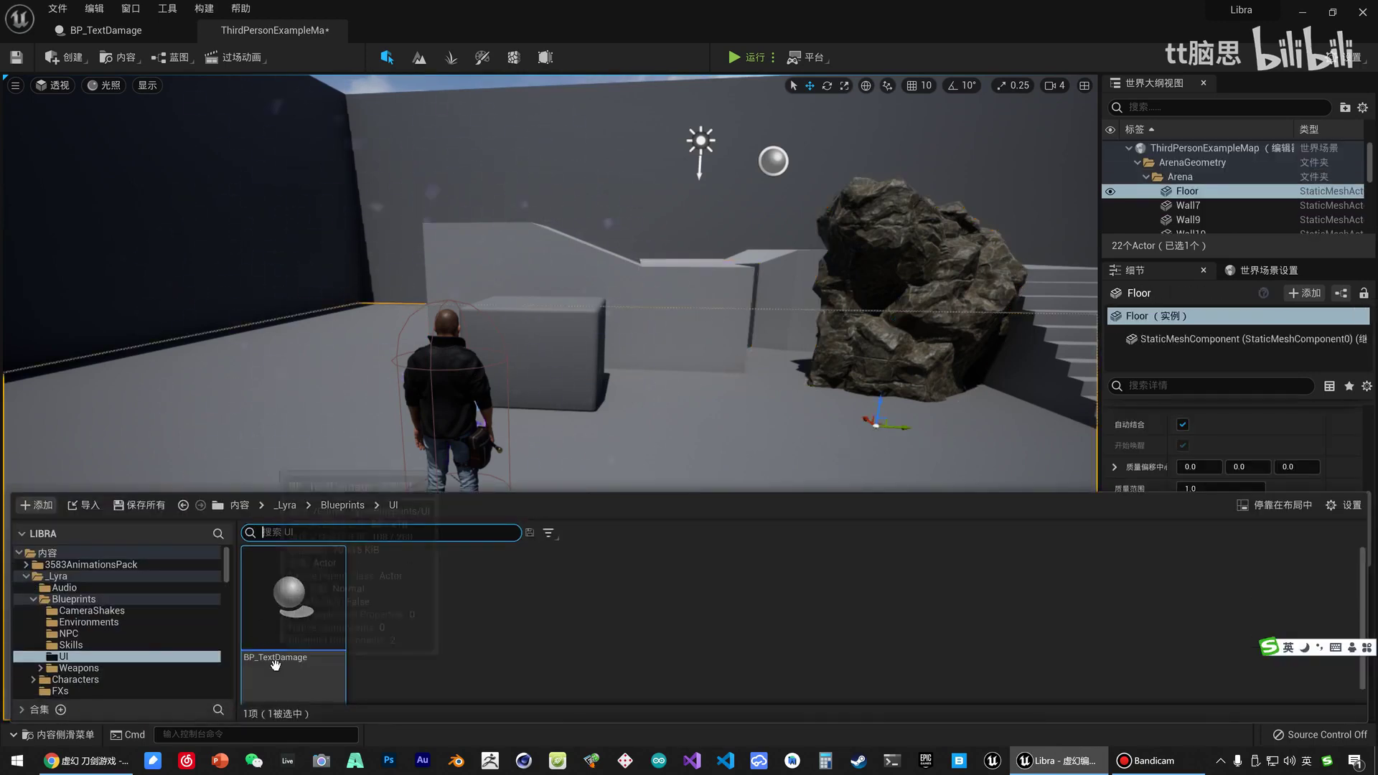
pyautogui.click(68, 635)
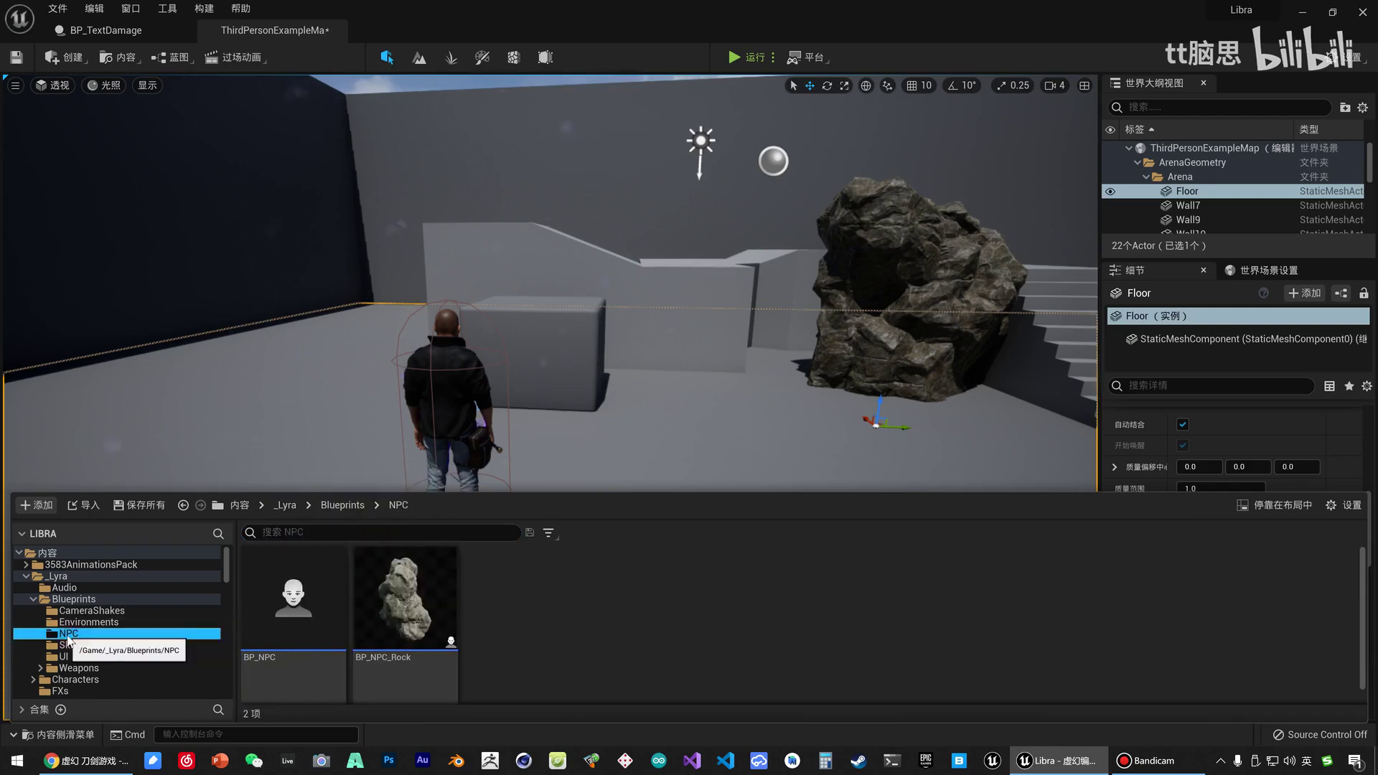
pyautogui.click(302, 611)
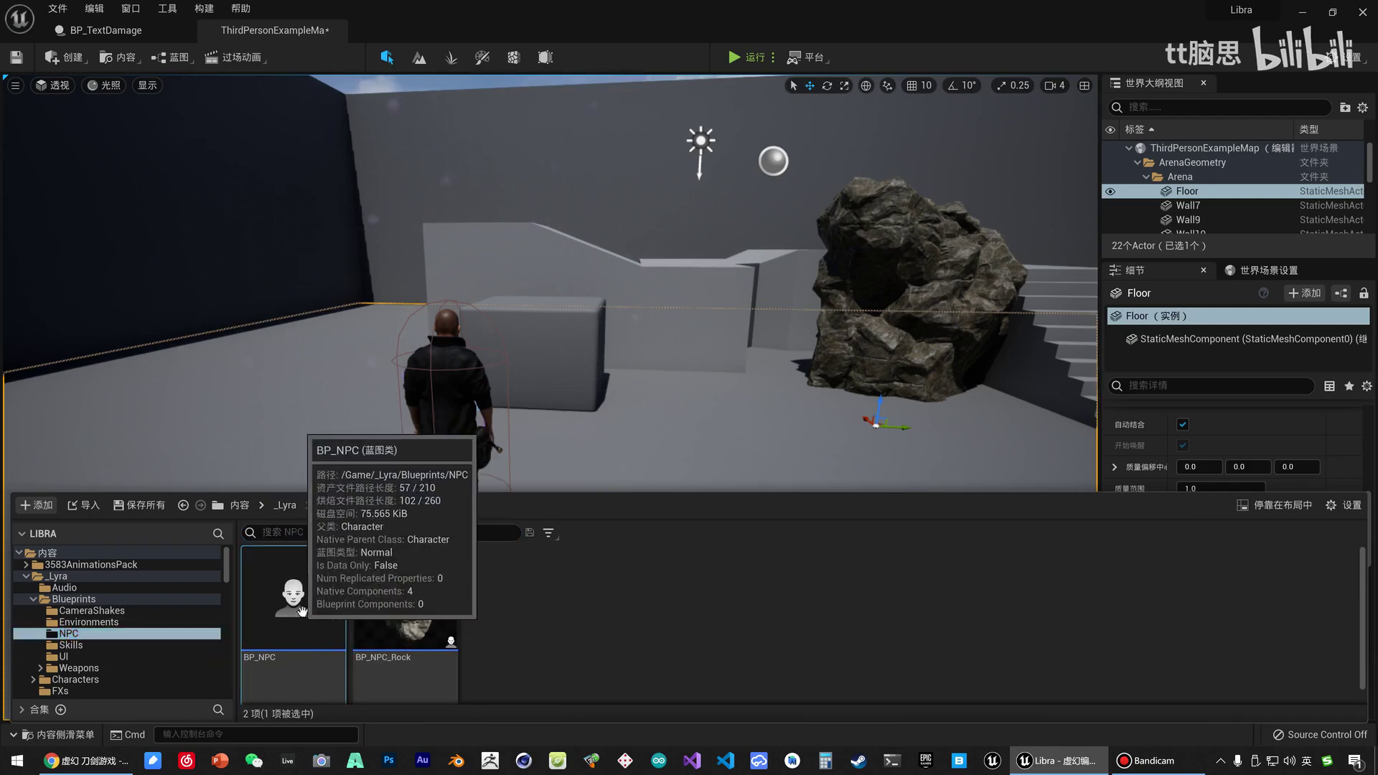
# Open BP_NPC's event graph and pan across its damage-handling node chain.
pyautogui.doubleClick(302, 611)
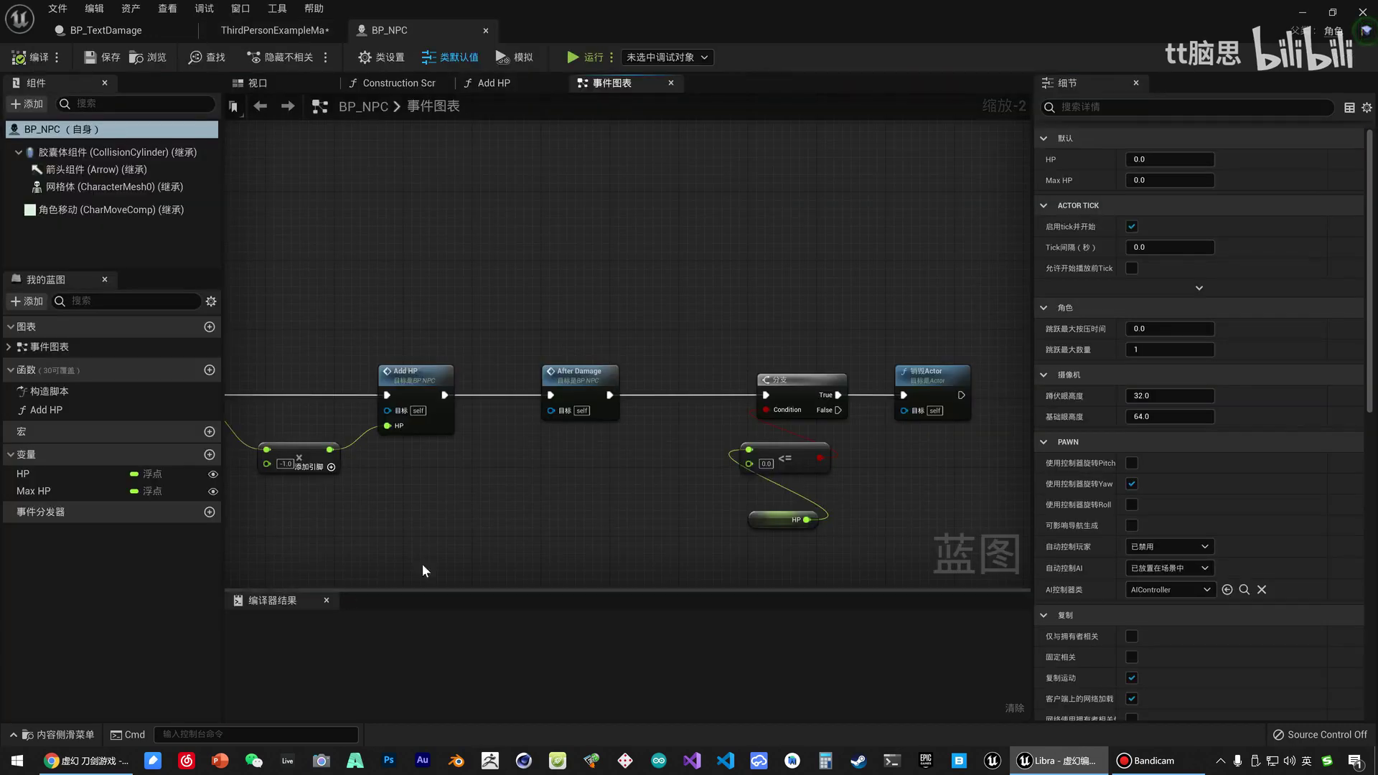
pyautogui.moveTo(556, 274); pyautogui.dragTo(721, 264, button='right')
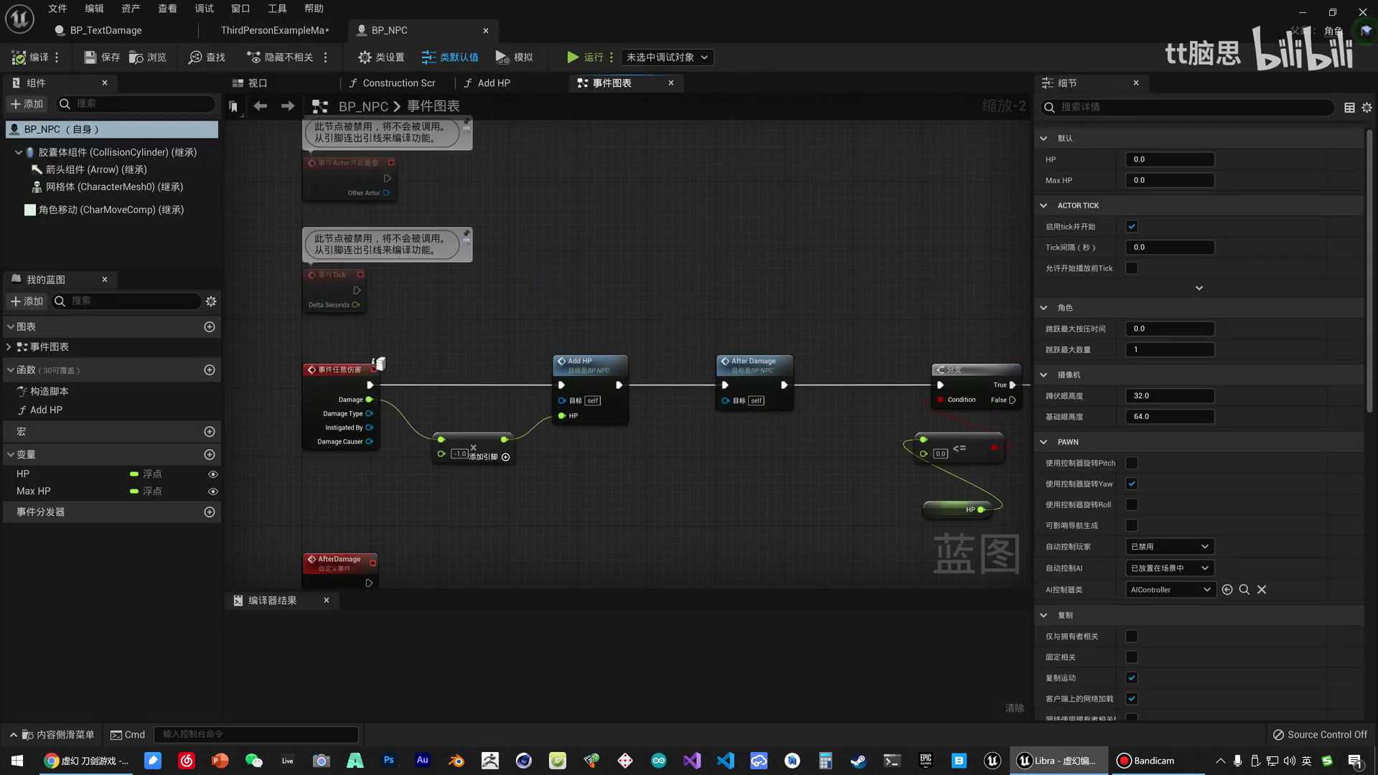
pyautogui.moveTo(585, 253); pyautogui.dragTo(359, 222, button='right')
pyautogui.moveTo(797, 282); pyautogui.dragTo(926, 359)
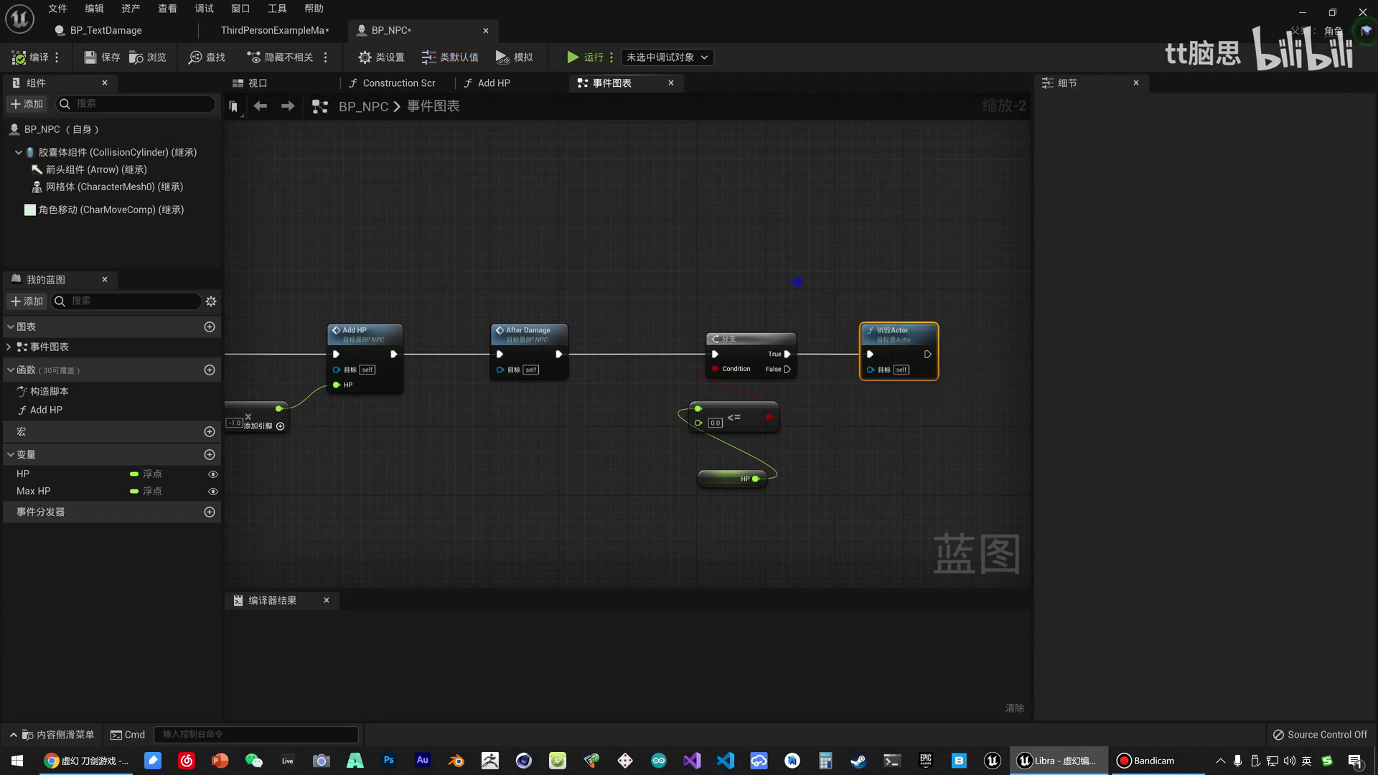
pyautogui.moveTo(797, 282); pyautogui.dragTo(613, 323, button='right')
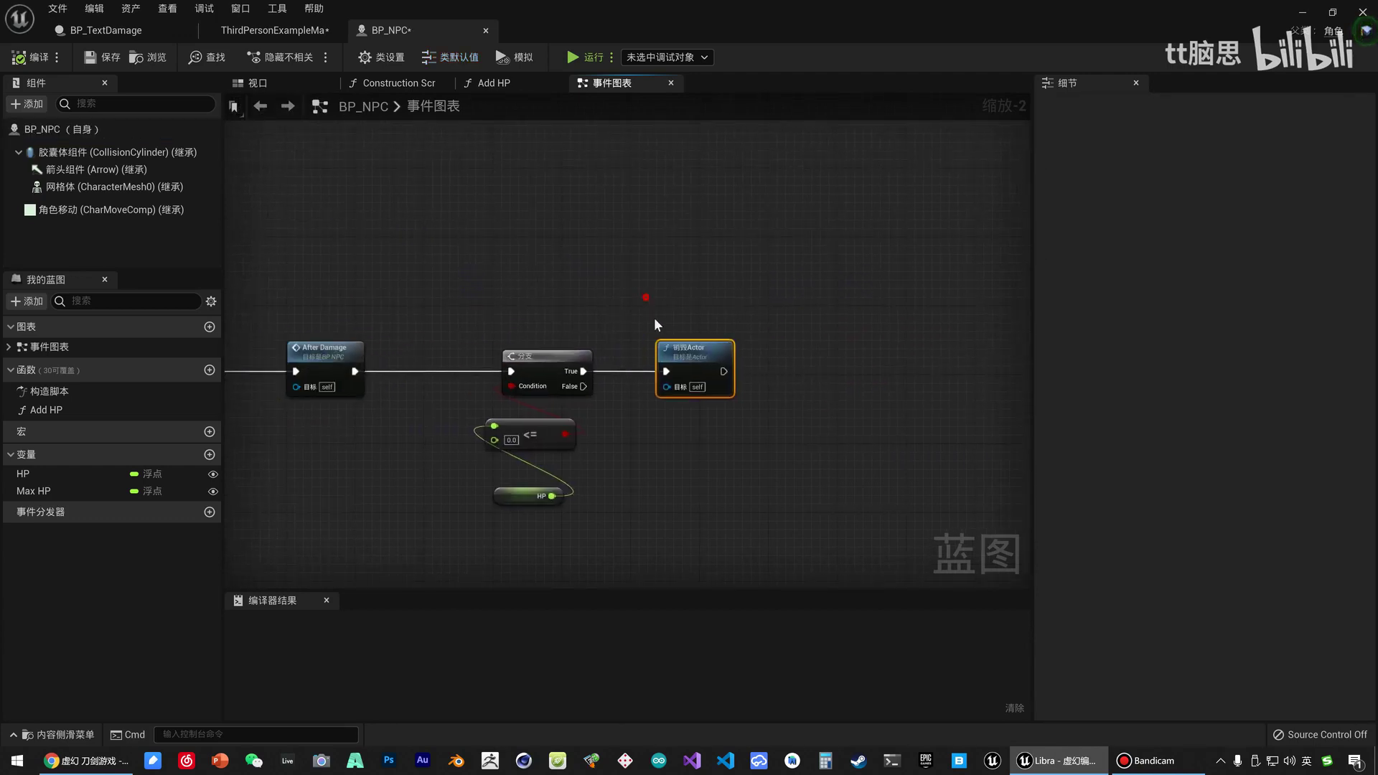
# Shift the Branch/Destroy Actor group and After Damage right, leaving a gap after Add HP.
pyautogui.moveTo(582, 352); pyautogui.dragTo(481, 355)
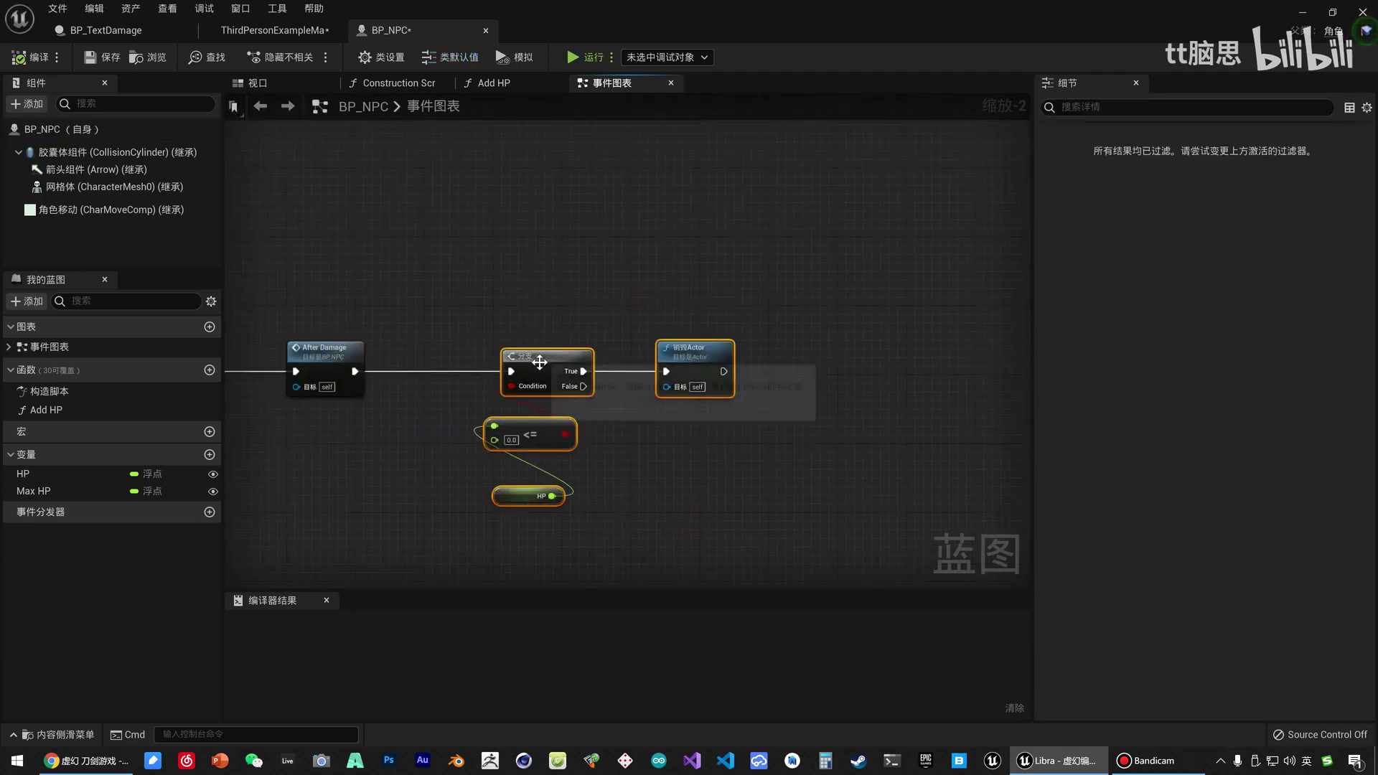
pyautogui.moveTo(567, 373); pyautogui.dragTo(682, 362)
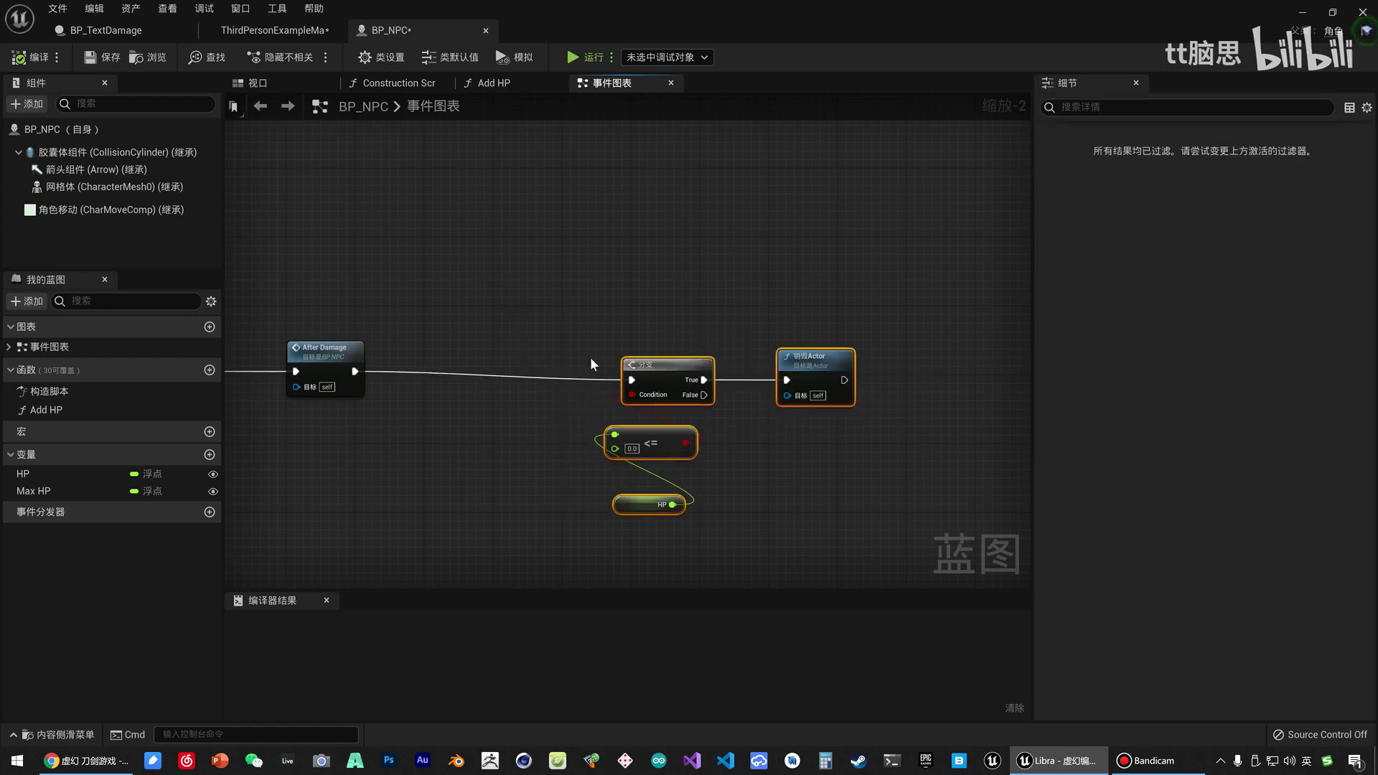
pyautogui.moveTo(493, 355); pyautogui.dragTo(693, 355, button='right')
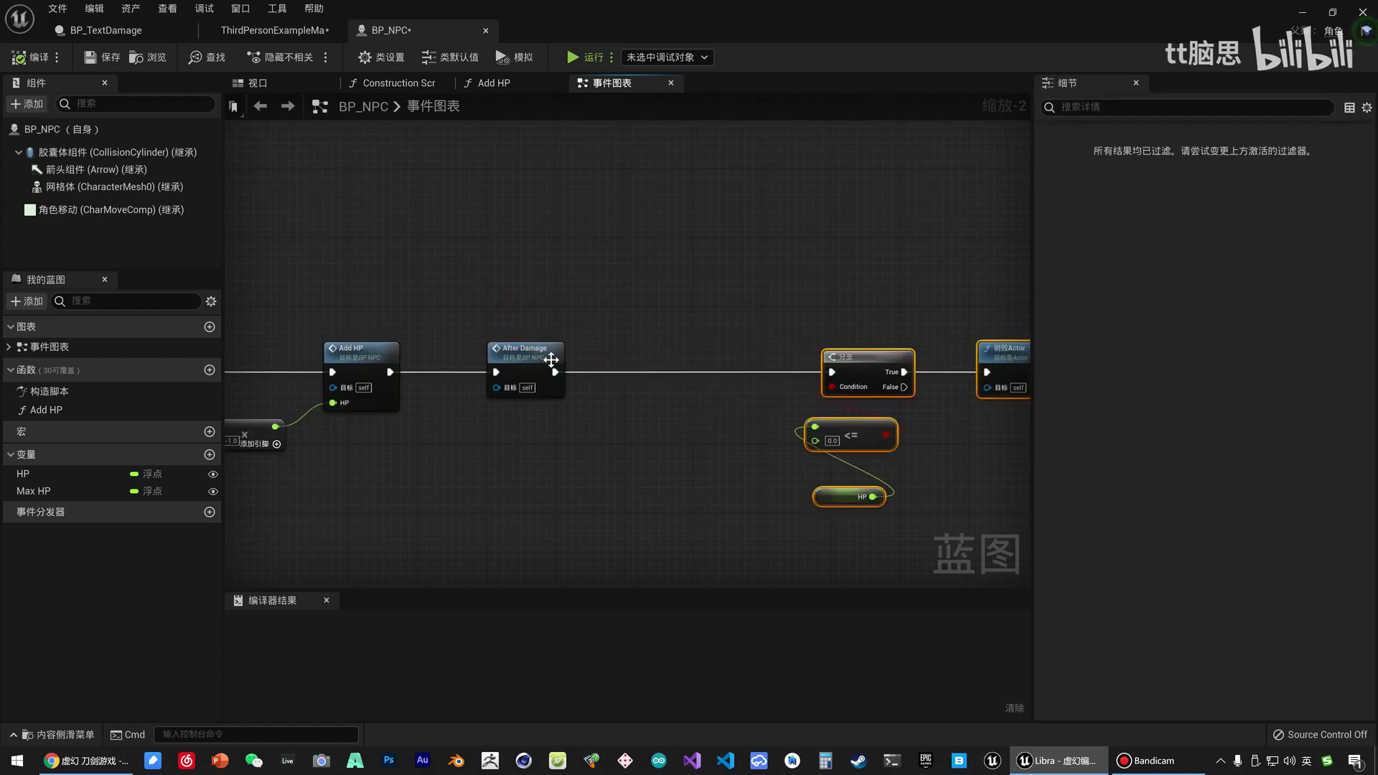
pyautogui.moveTo(523, 352); pyautogui.dragTo(718, 351)
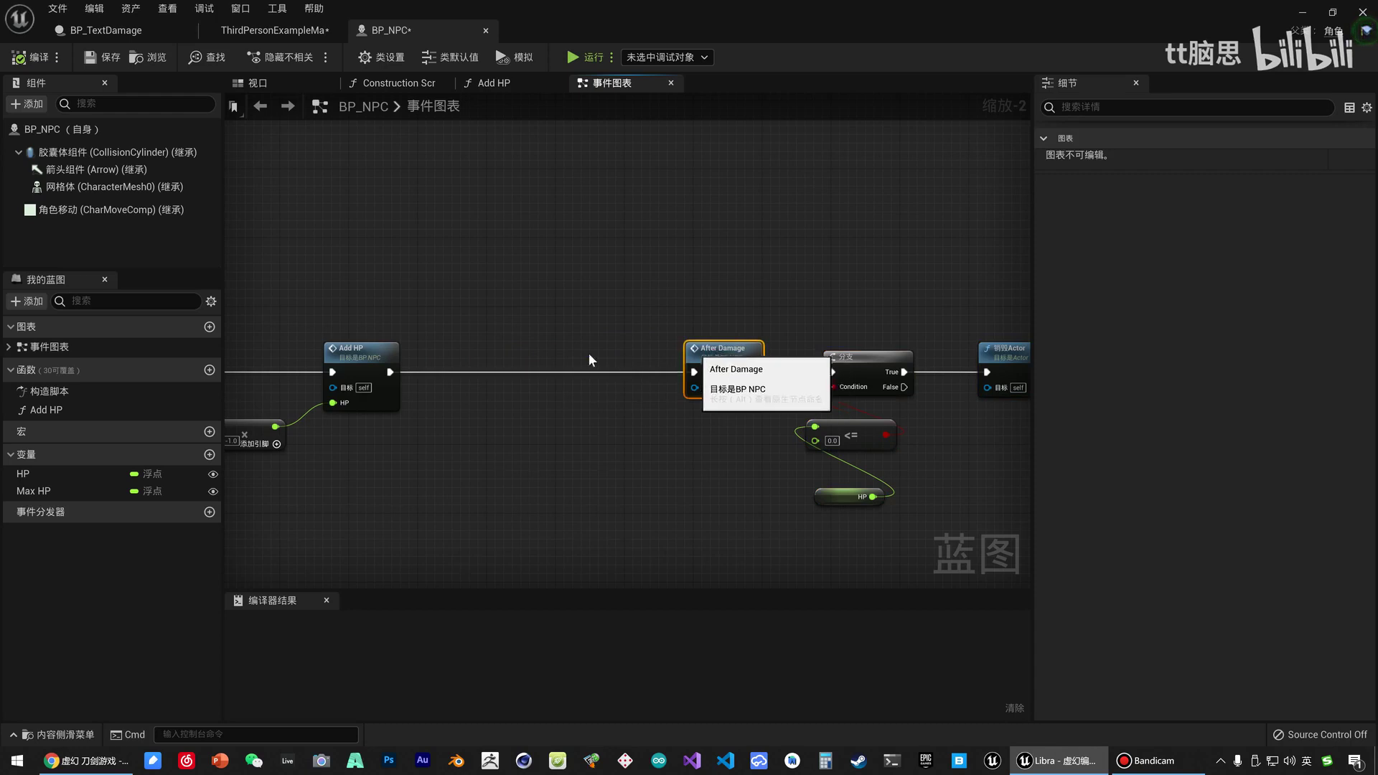
pyautogui.moveTo(418, 375); pyautogui.dragTo(647, 375, button='right')
pyautogui.moveTo(622, 419); pyautogui.dragTo(444, 290)
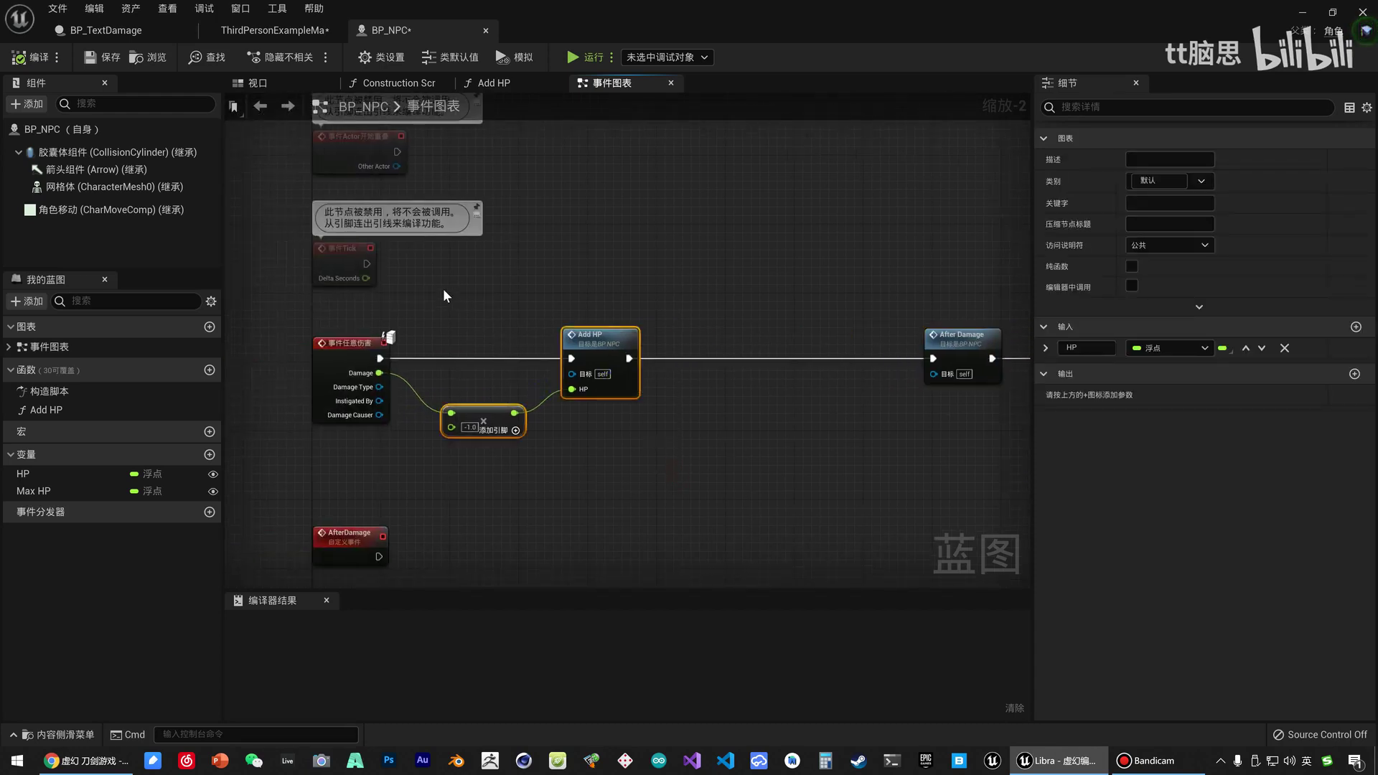
# Insert a Spawn Actor from Class node between Add HP and After Damage.
pyautogui.moveTo(629, 357); pyautogui.dragTo(713, 358)
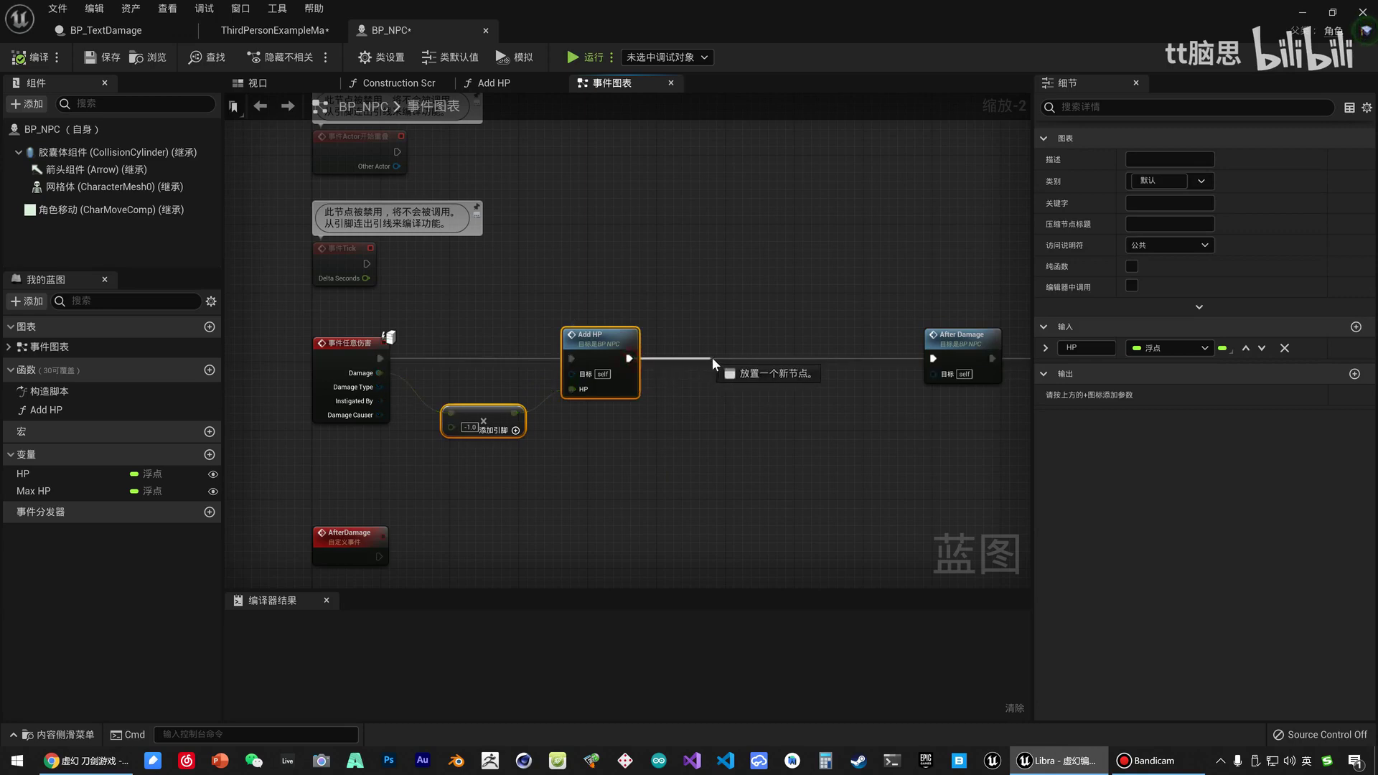
pyautogui.write('spawn')
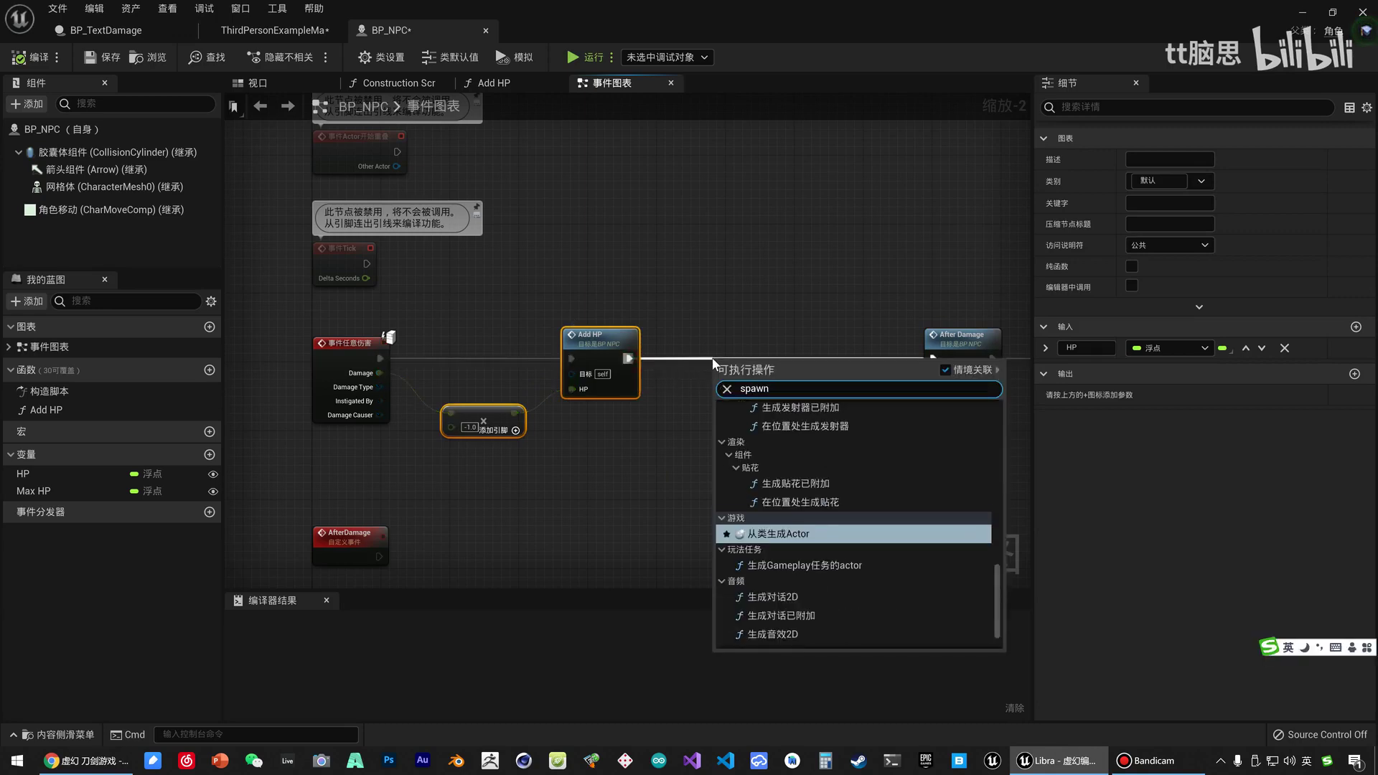
pyautogui.press('Return')
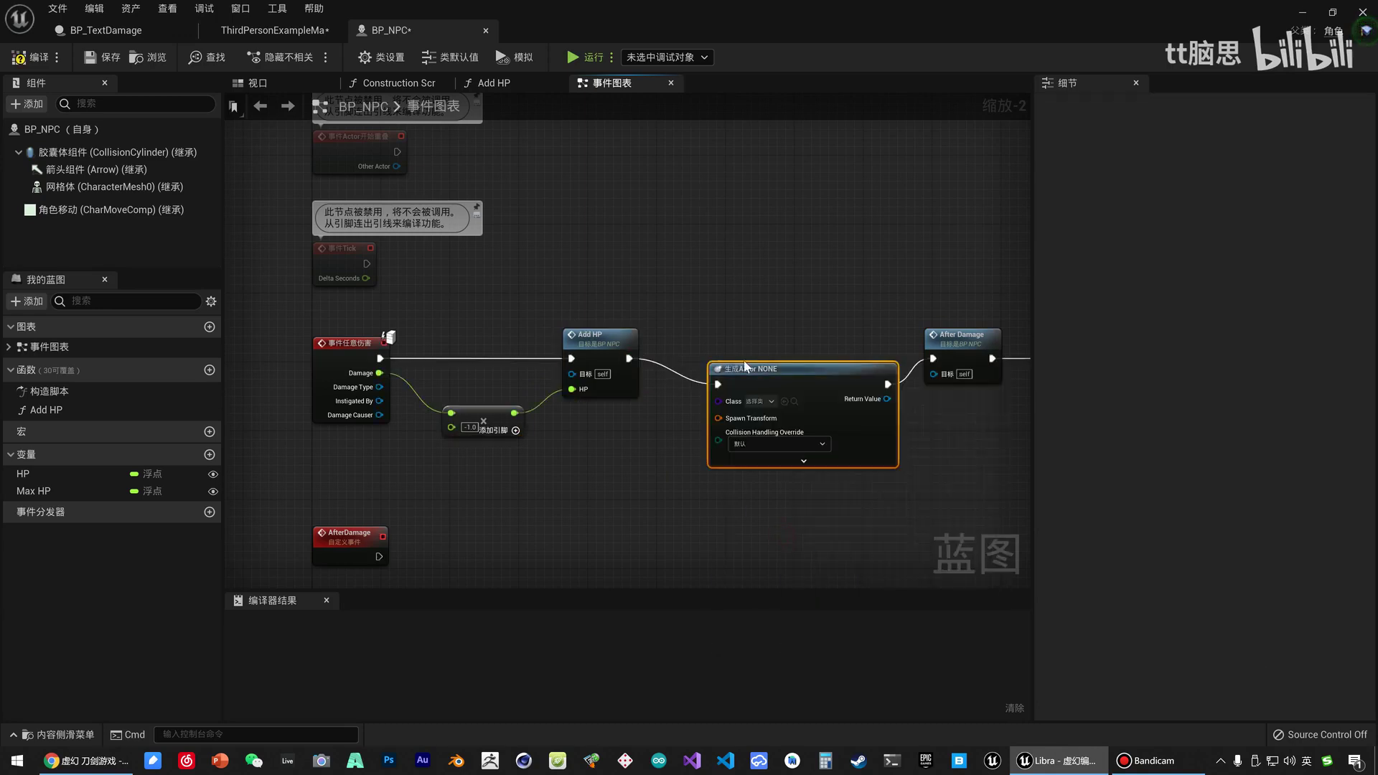
pyautogui.moveTo(745, 365); pyautogui.dragTo(752, 346)
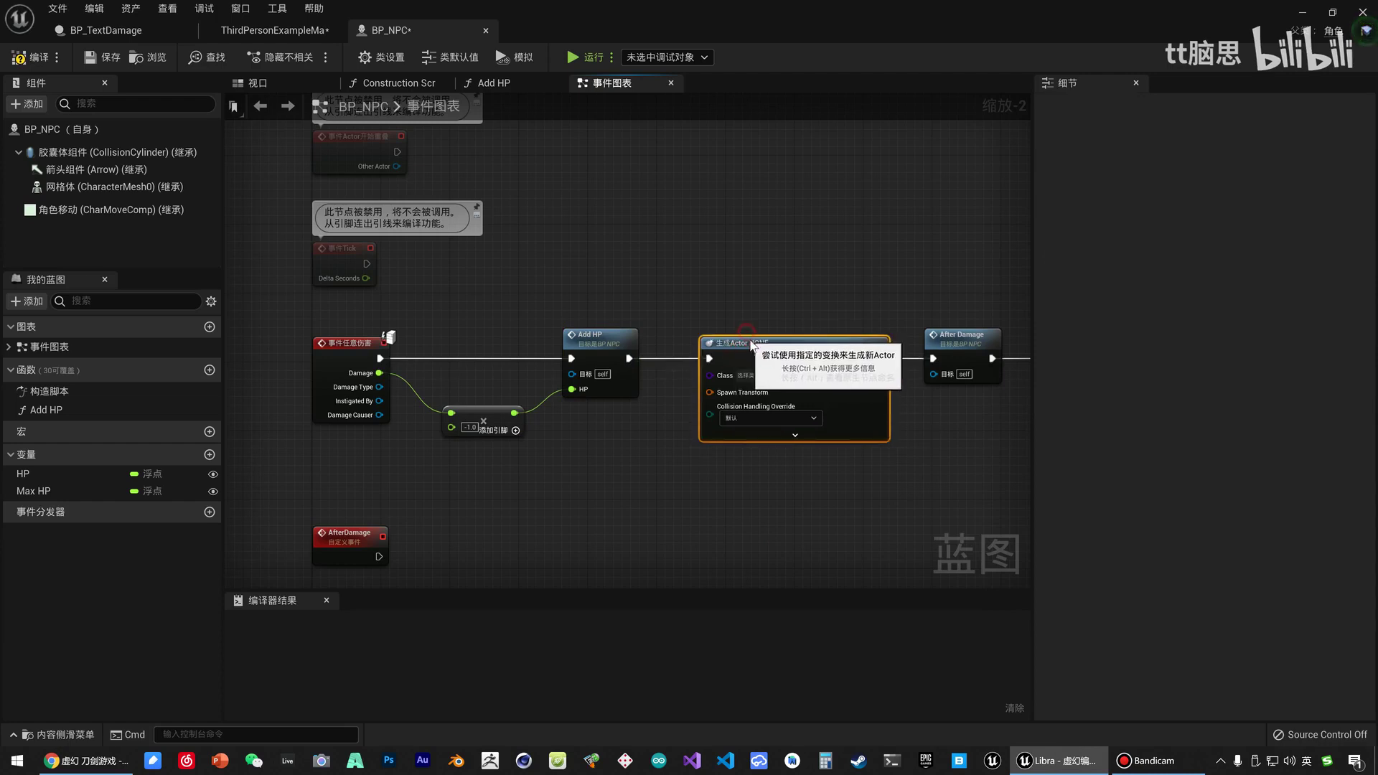
# Set the spawned class to BP Text Damage and wire Damage into its Text input.
pyautogui.click(758, 376)
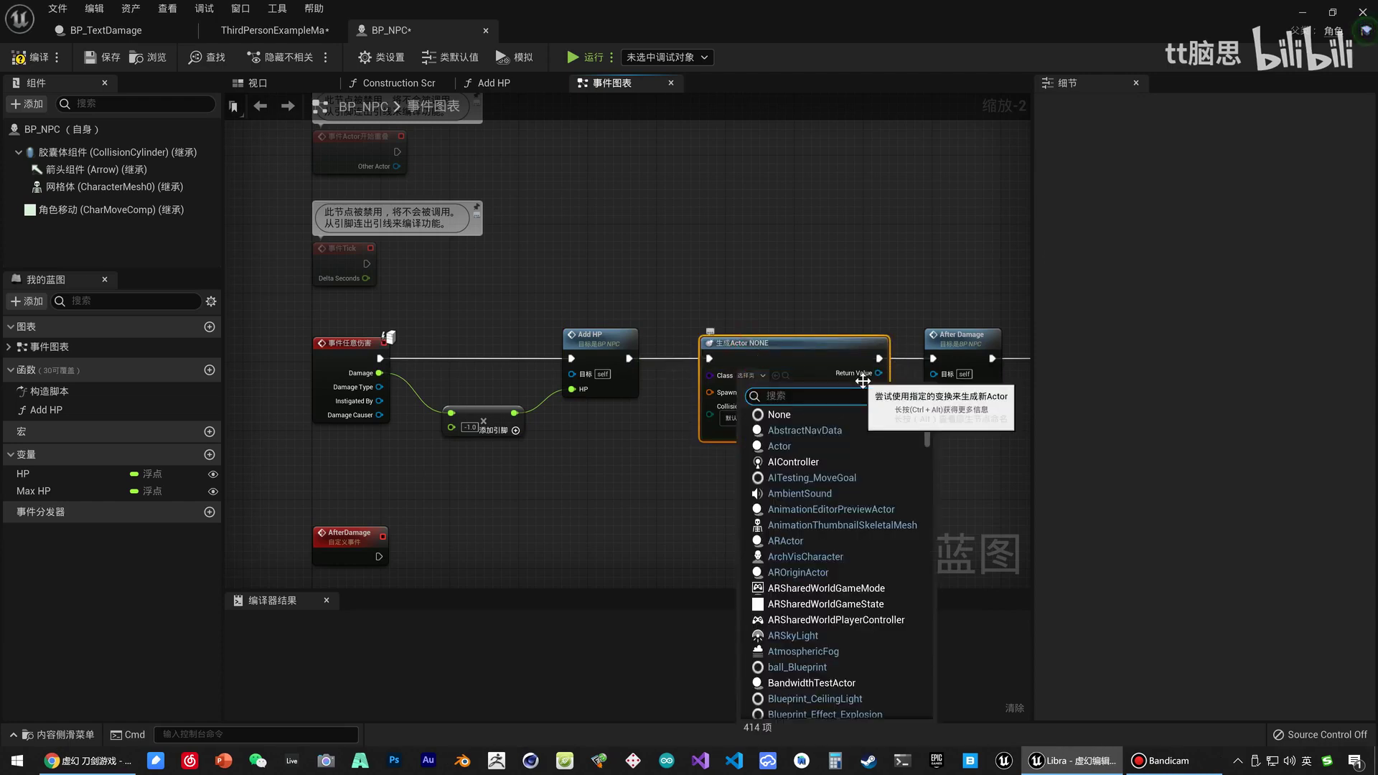
pyautogui.write('text')
pyautogui.click(832, 430)
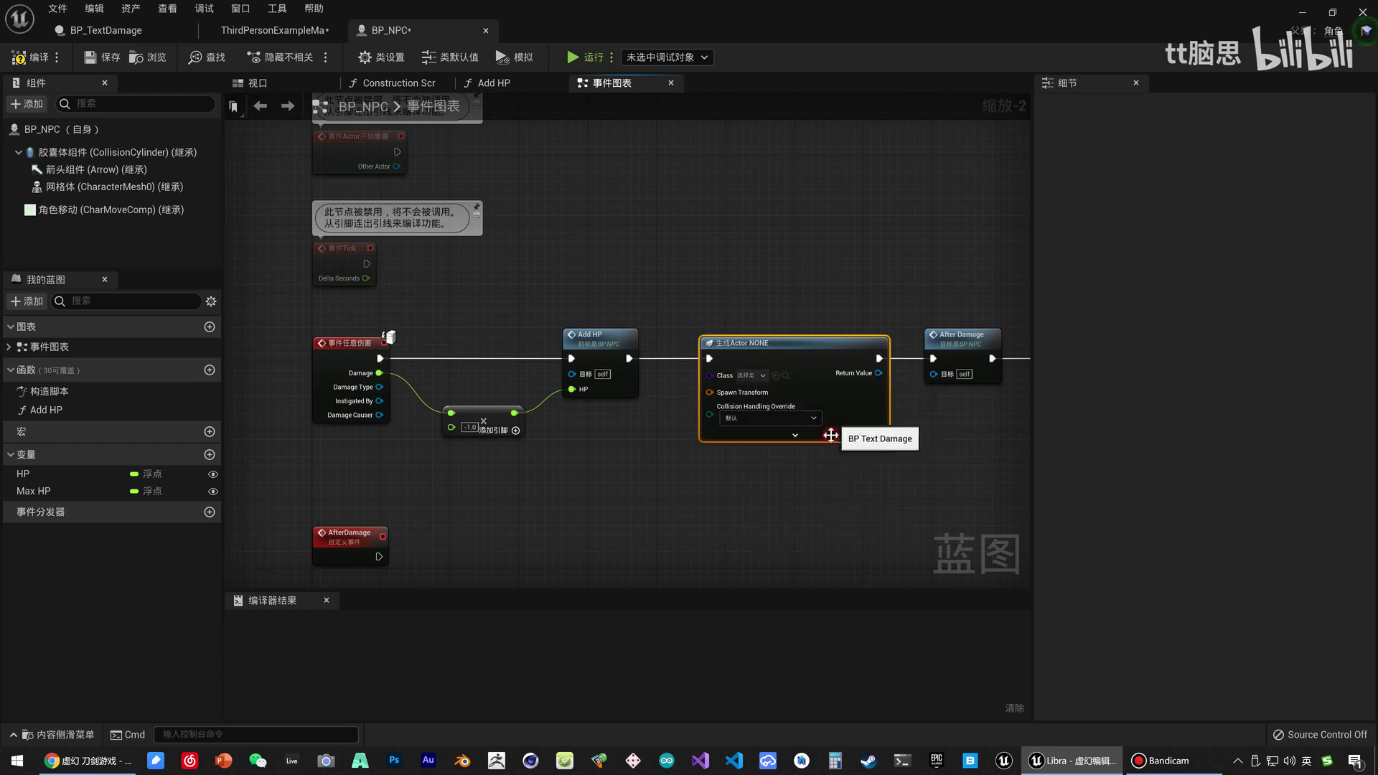
pyautogui.scroll(2, 704, 467)
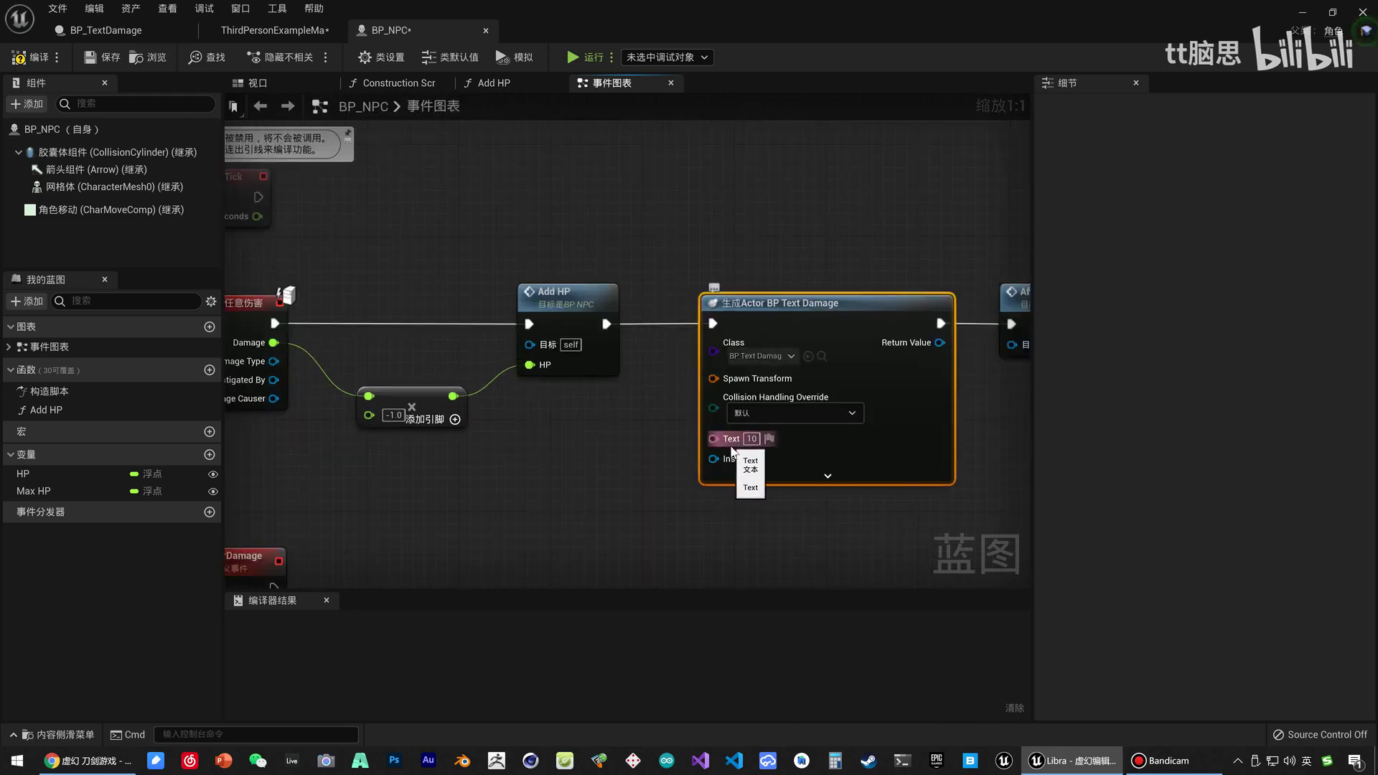
pyautogui.moveTo(274, 343); pyautogui.dragTo(712, 438)
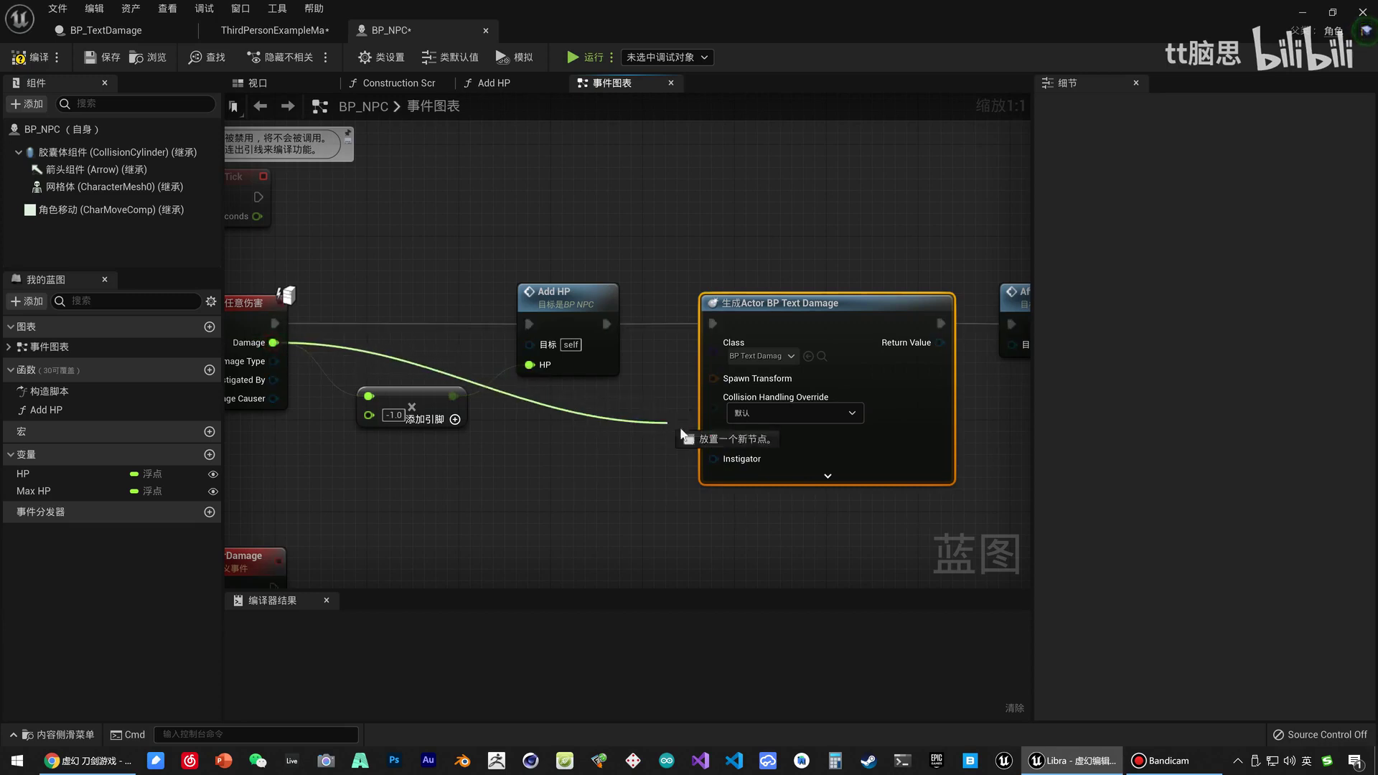
pyautogui.moveTo(492, 314); pyautogui.dragTo(568, 464)
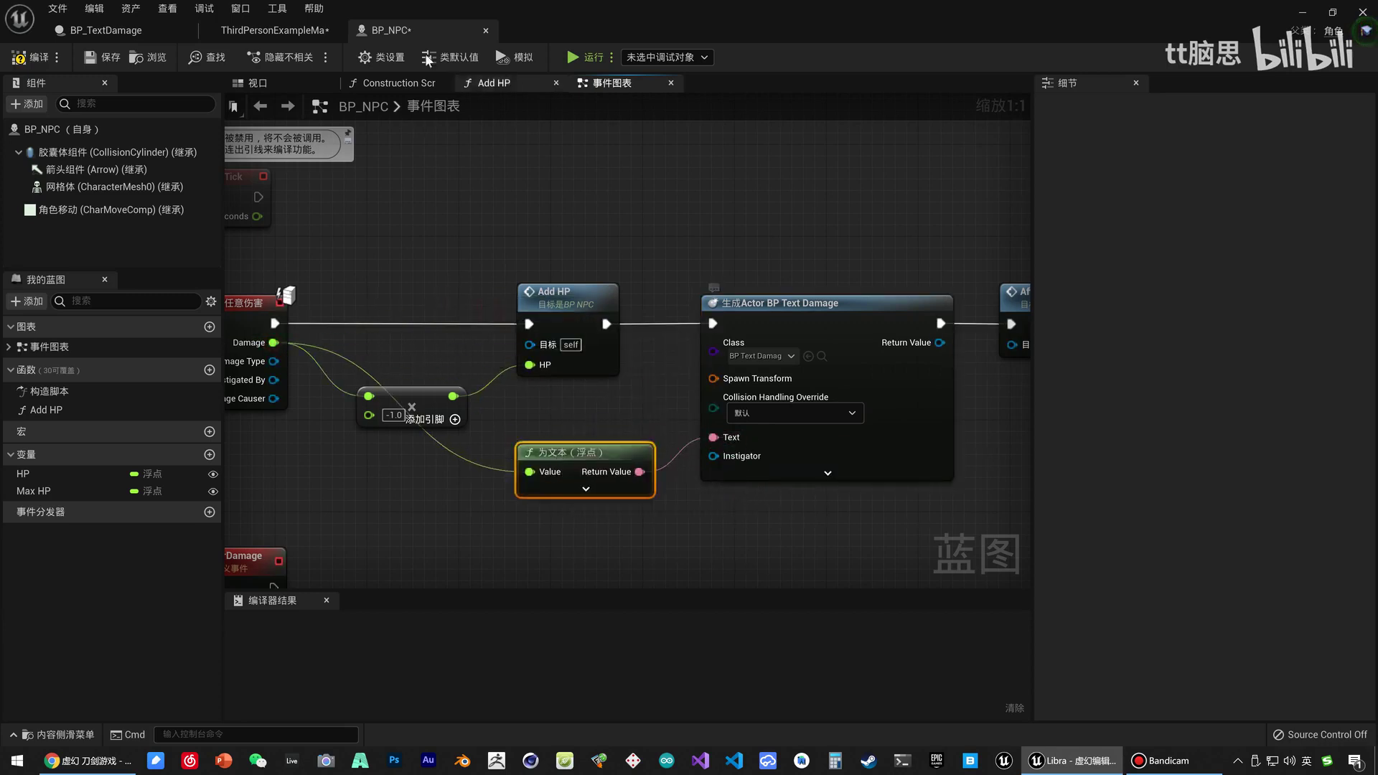
pyautogui.click(273, 30)
# Inspect the Text variable's settings in the BP_TextDamage blueprint.
pyautogui.click(108, 31)
pyautogui.moveTo(468, 299); pyautogui.dragTo(350, 414, button='right')
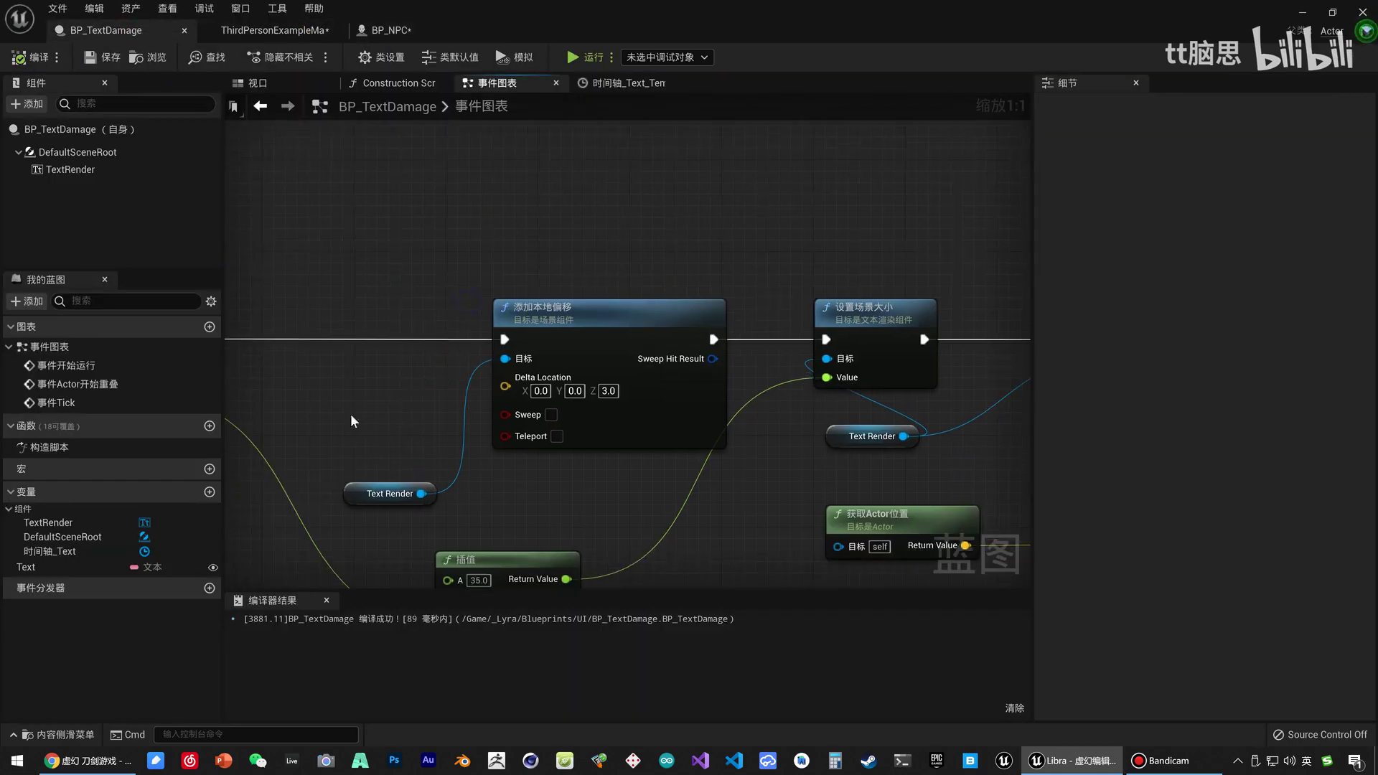
pyautogui.click(44, 567)
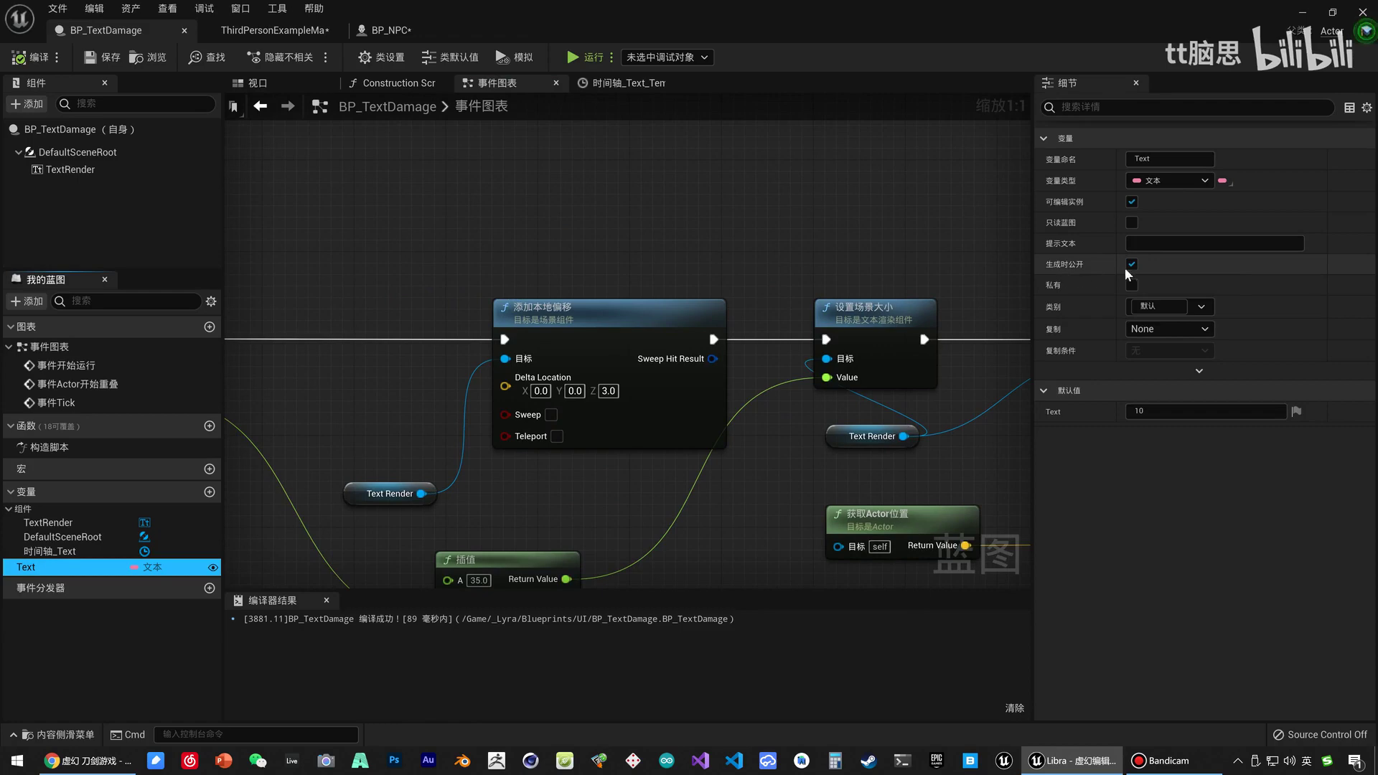
pyautogui.click(431, 33)
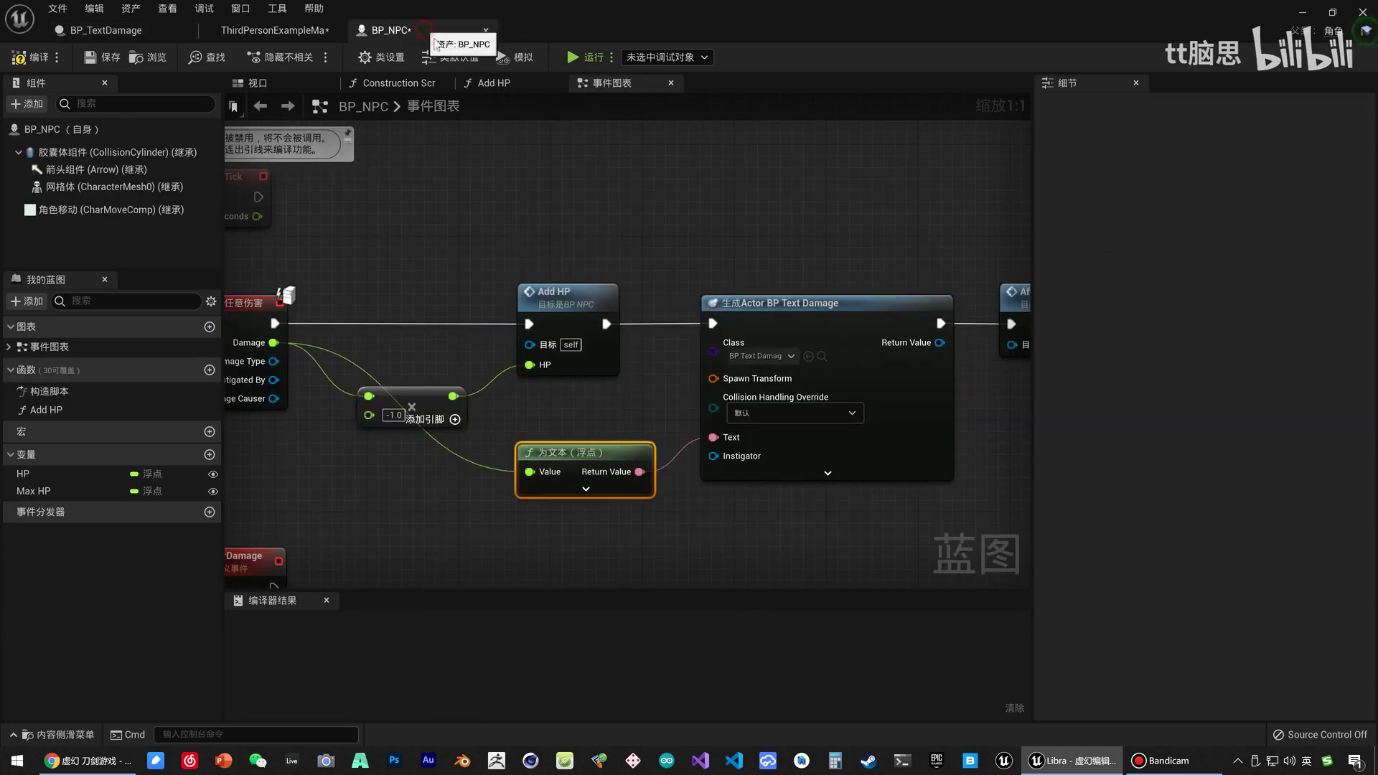
# Compile BP_NPC, exposing the Spawn Transform errors, and move the To Text (float) node lower.
pyautogui.click(30, 56)
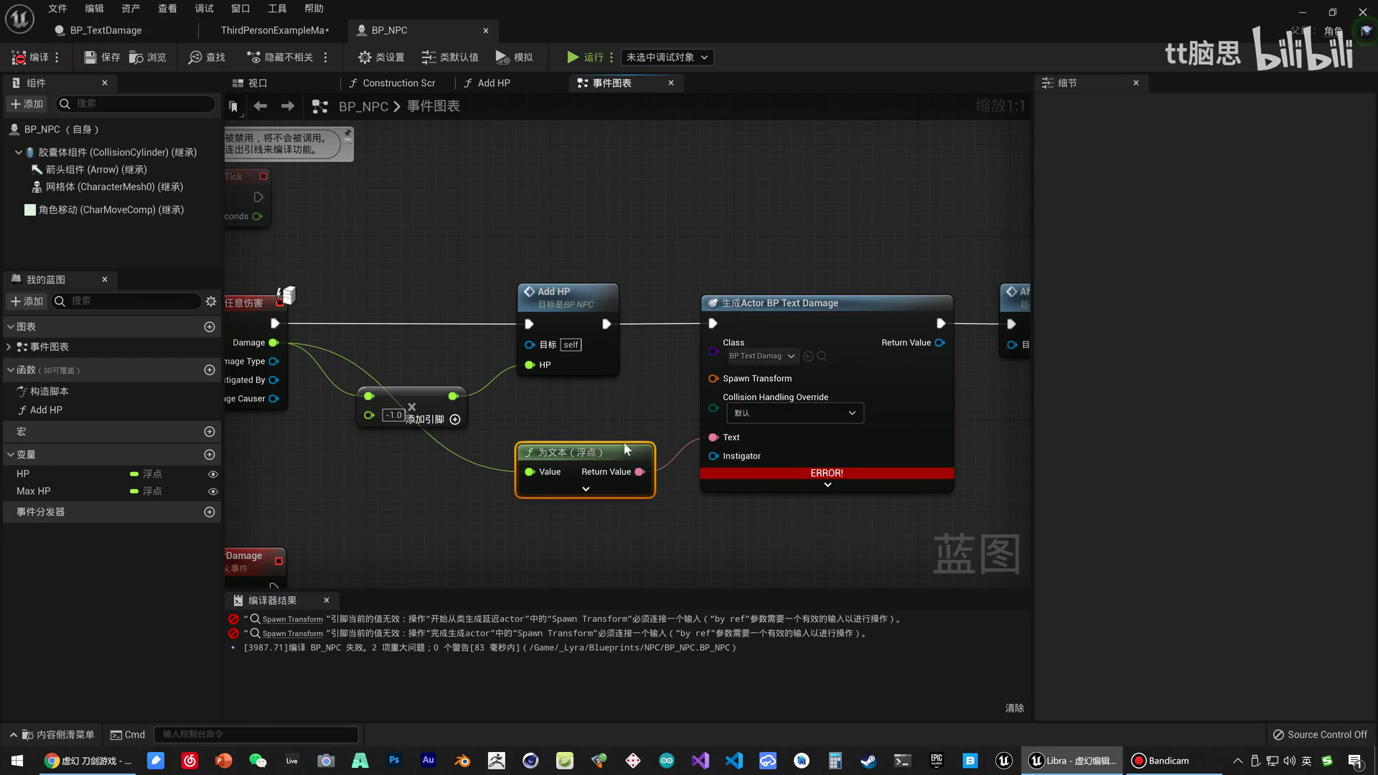
pyautogui.moveTo(625, 451); pyautogui.dragTo(487, 498)
pyautogui.moveTo(636, 434); pyautogui.dragTo(792, 386, button='right')
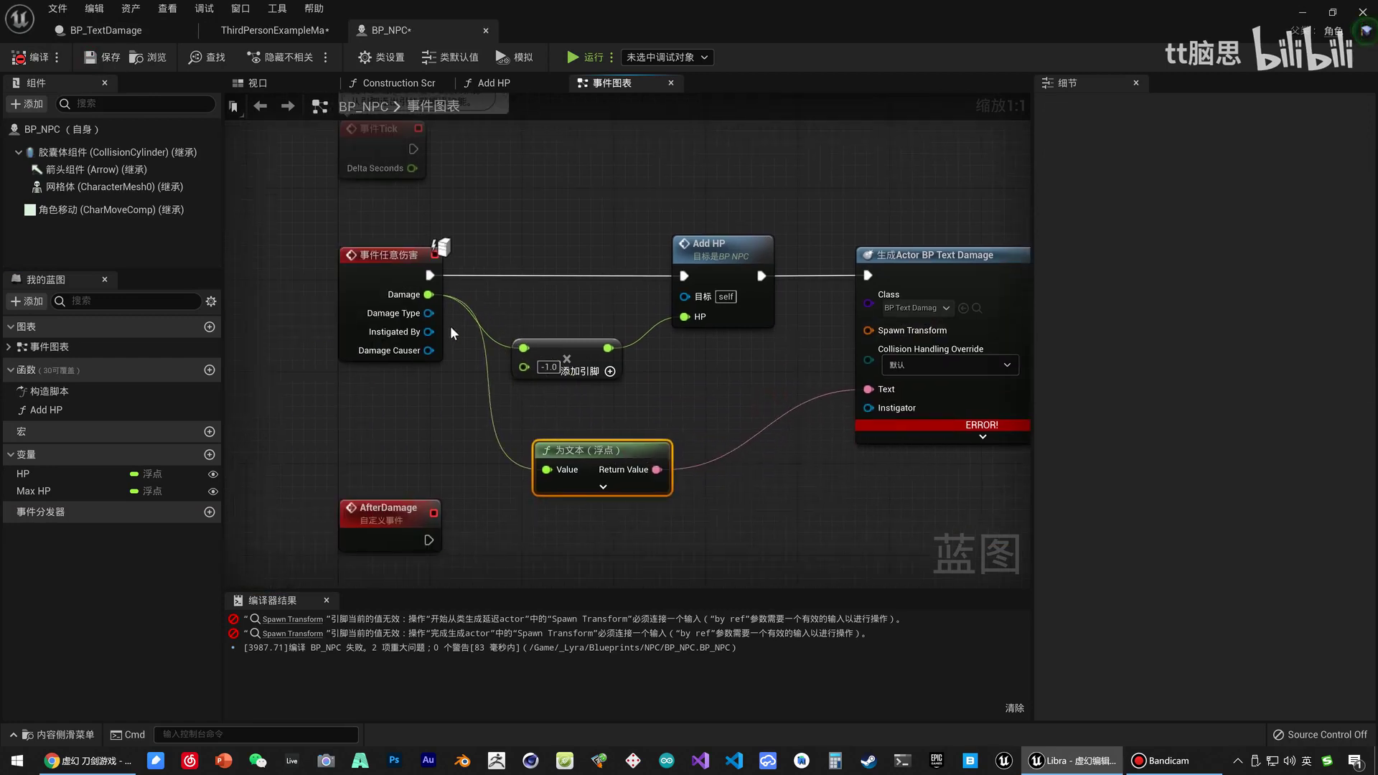
pyautogui.moveTo(629, 446); pyautogui.dragTo(651, 458)
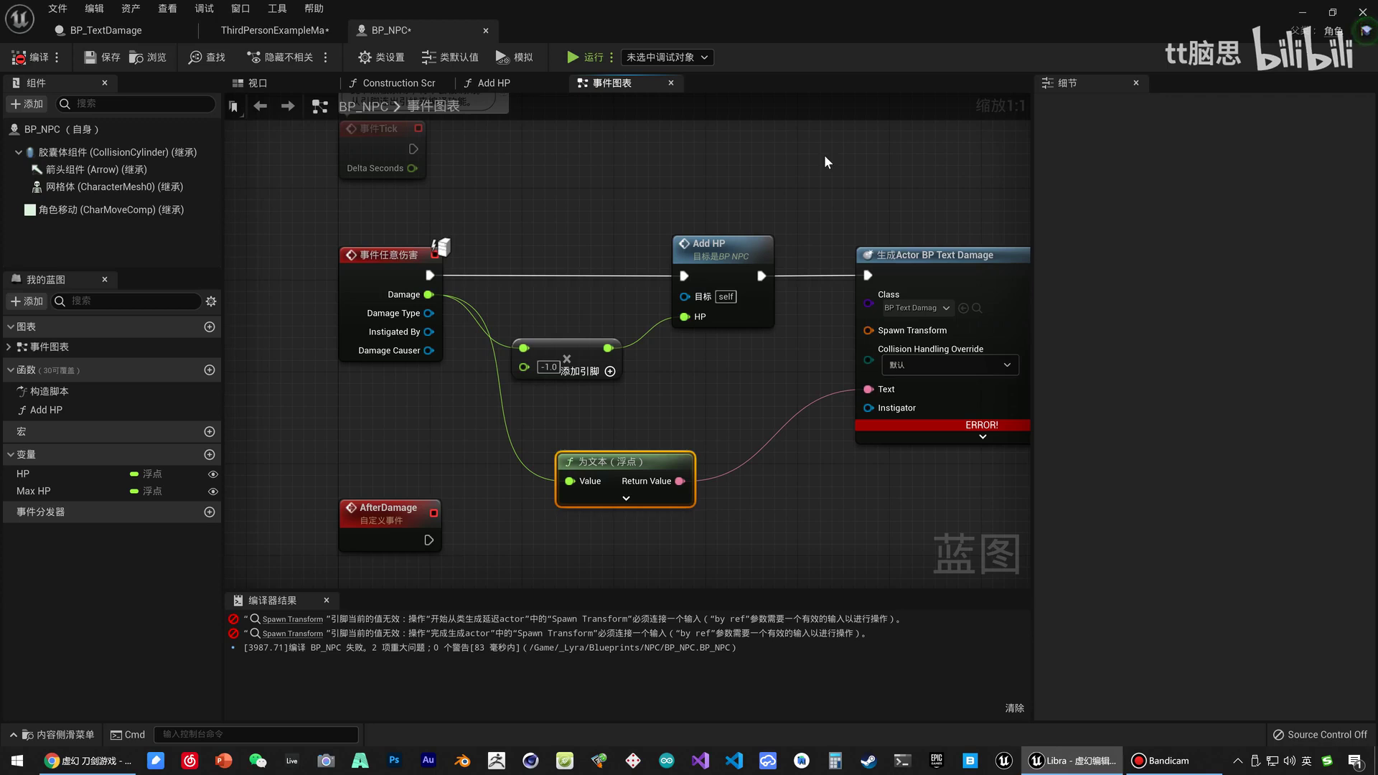
# Add a Get Actor Location node and split the spawn node's Spawn Transform pin.
pyautogui.rightClick(704, 381)
pyautogui.write('get actor')
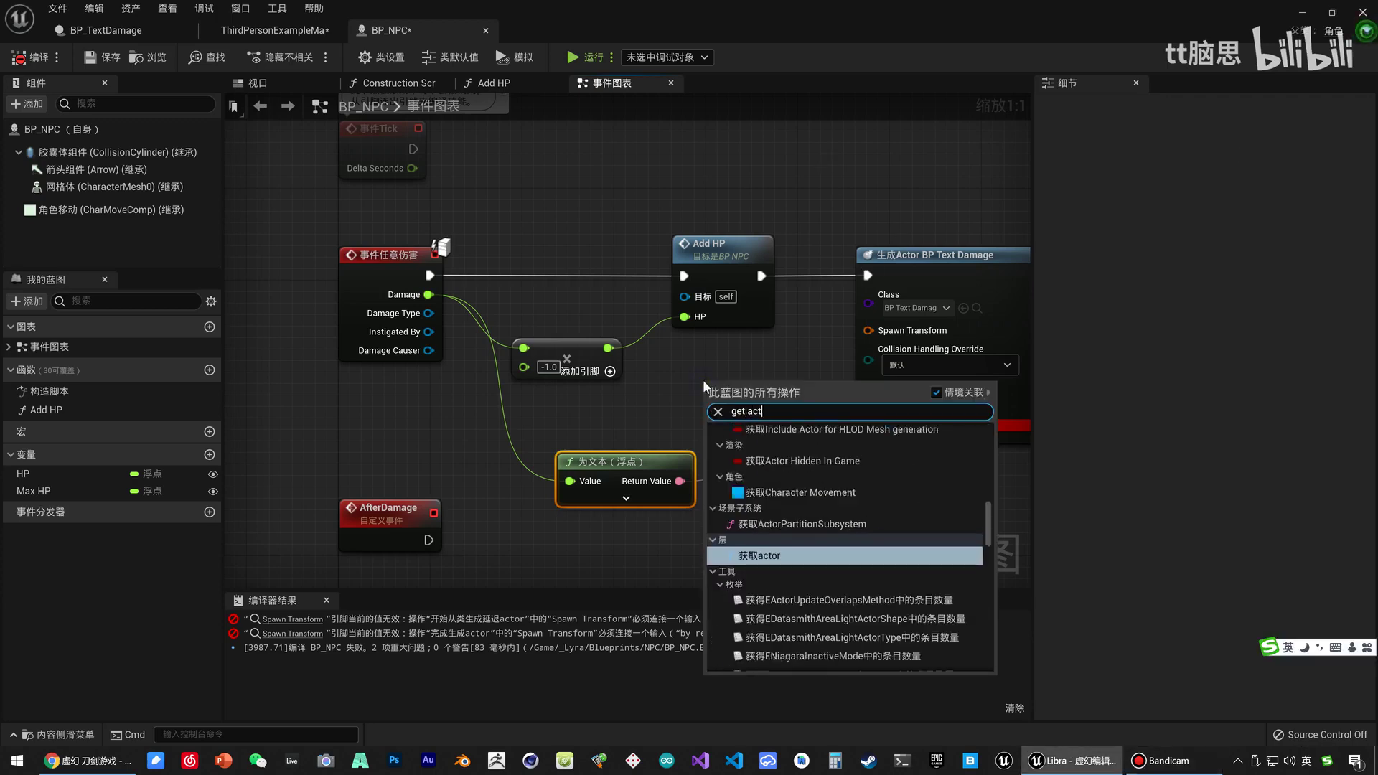
pyautogui.write(' loc')
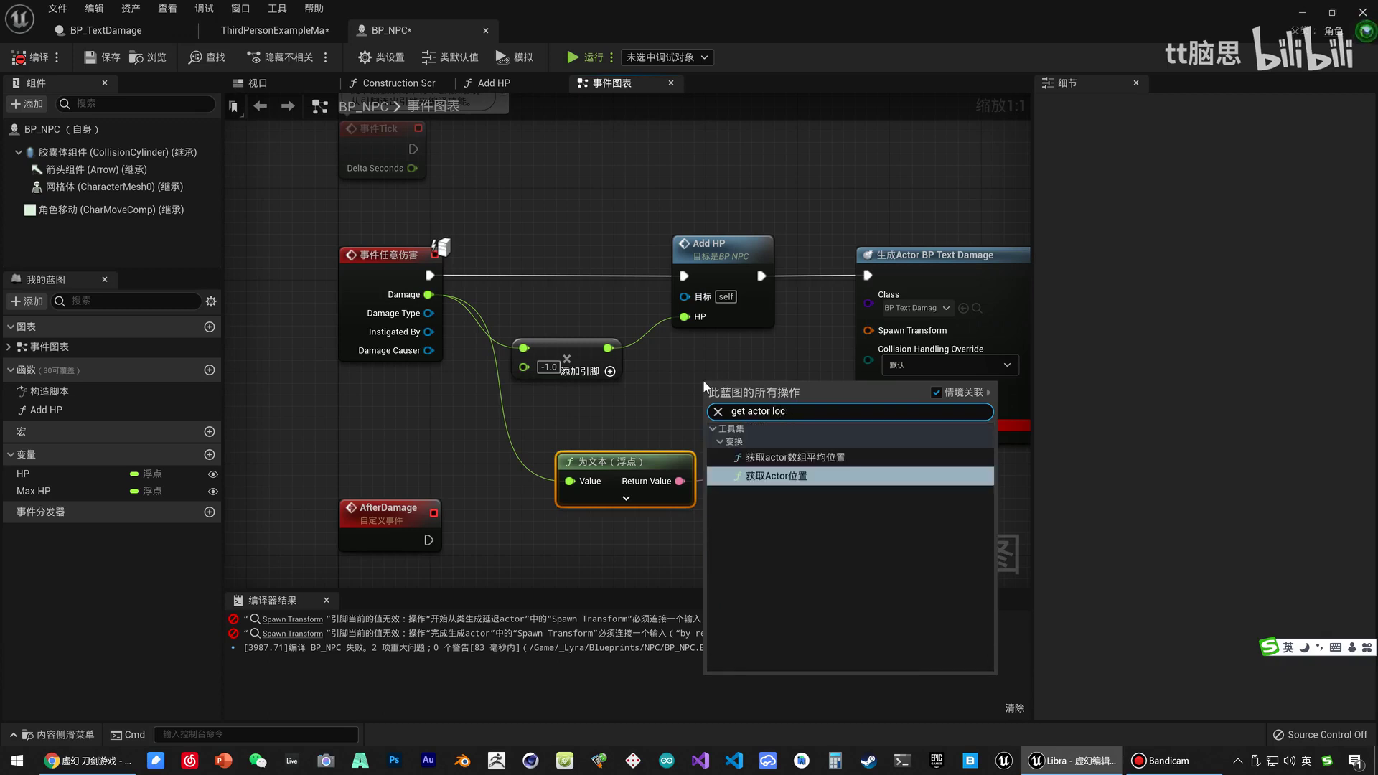
pyautogui.press('Return')
pyautogui.moveTo(764, 395); pyautogui.dragTo(671, 394)
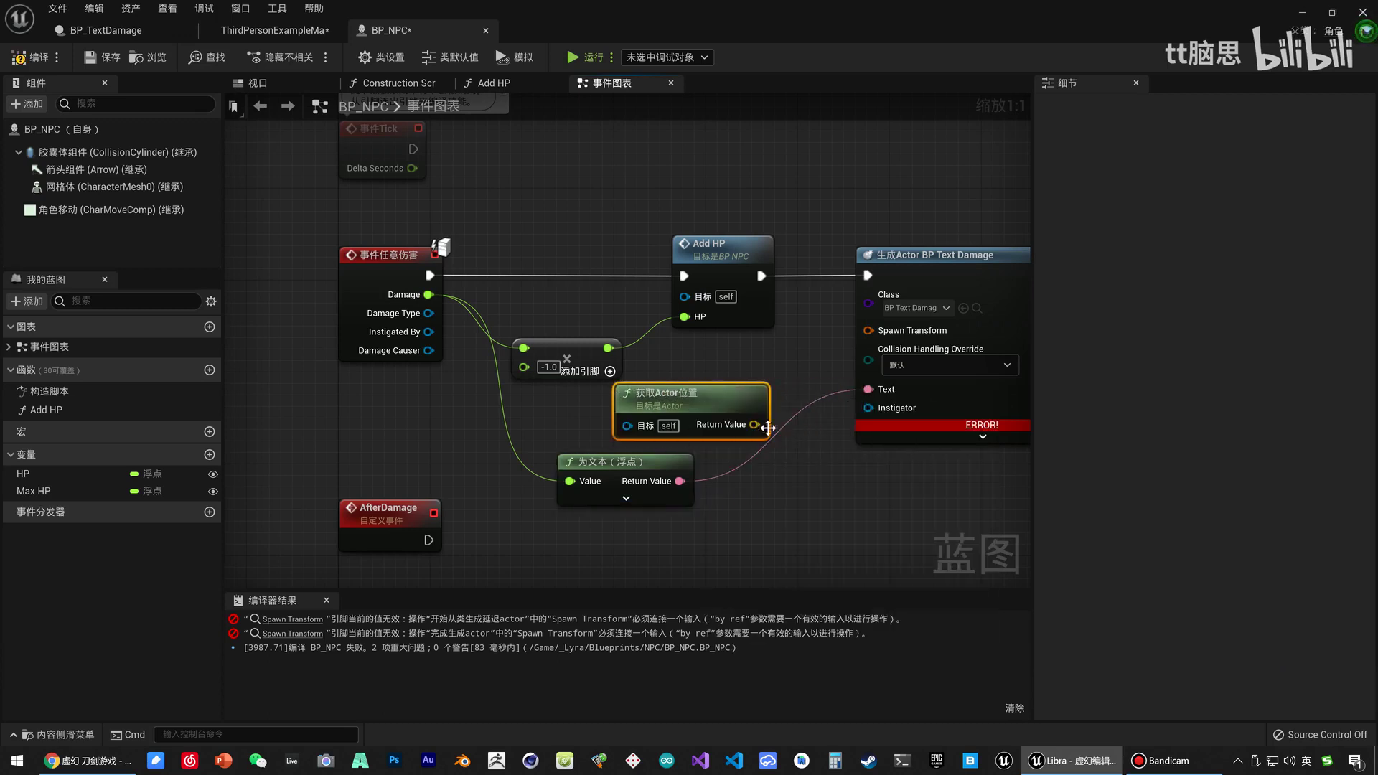
pyautogui.rightClick(755, 425)
pyautogui.rightClick(870, 331)
pyautogui.click(912, 374)
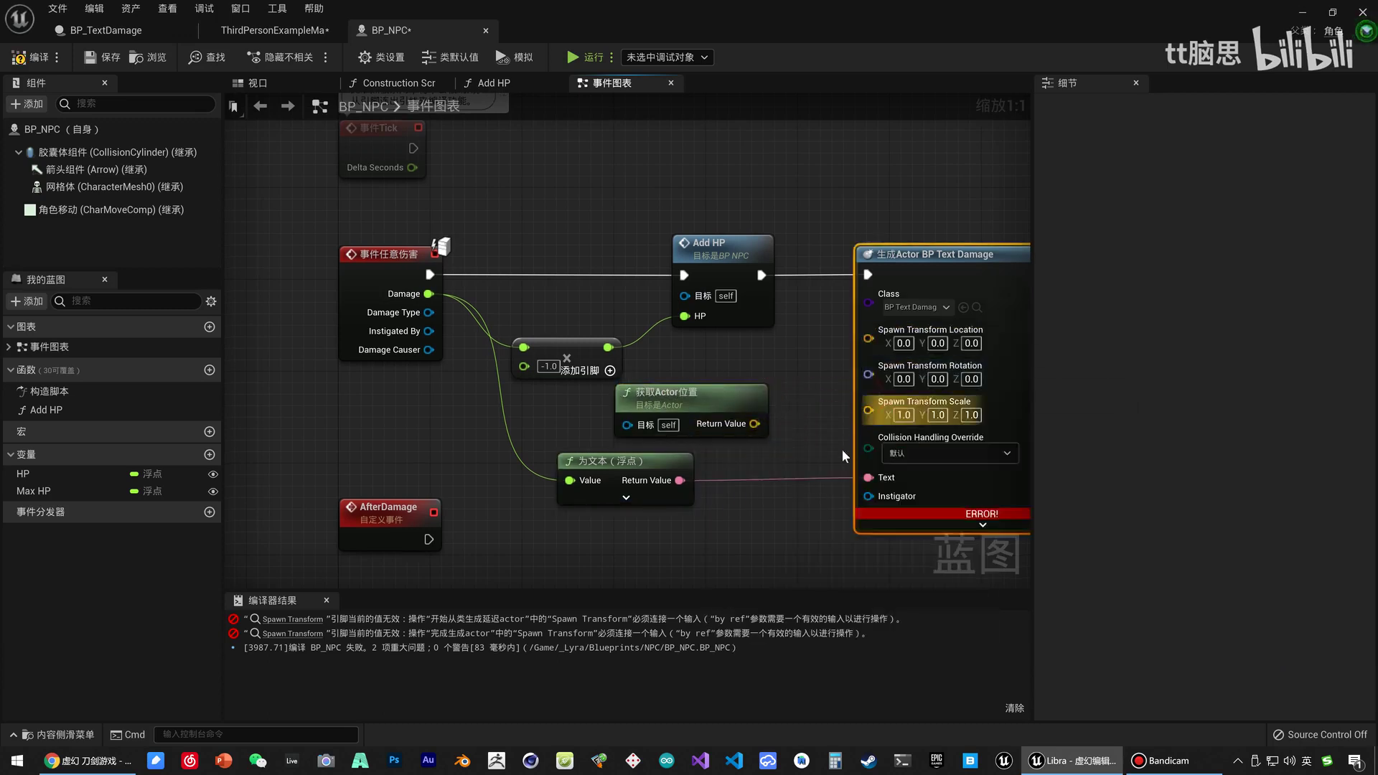
# Feed actor location plus a vector with Z 100 into the Spawn Transform Location.
pyautogui.moveTo(821, 459); pyautogui.dragTo(609, 440, button='right')
pyautogui.moveTo(544, 404); pyautogui.dragTo(568, 412)
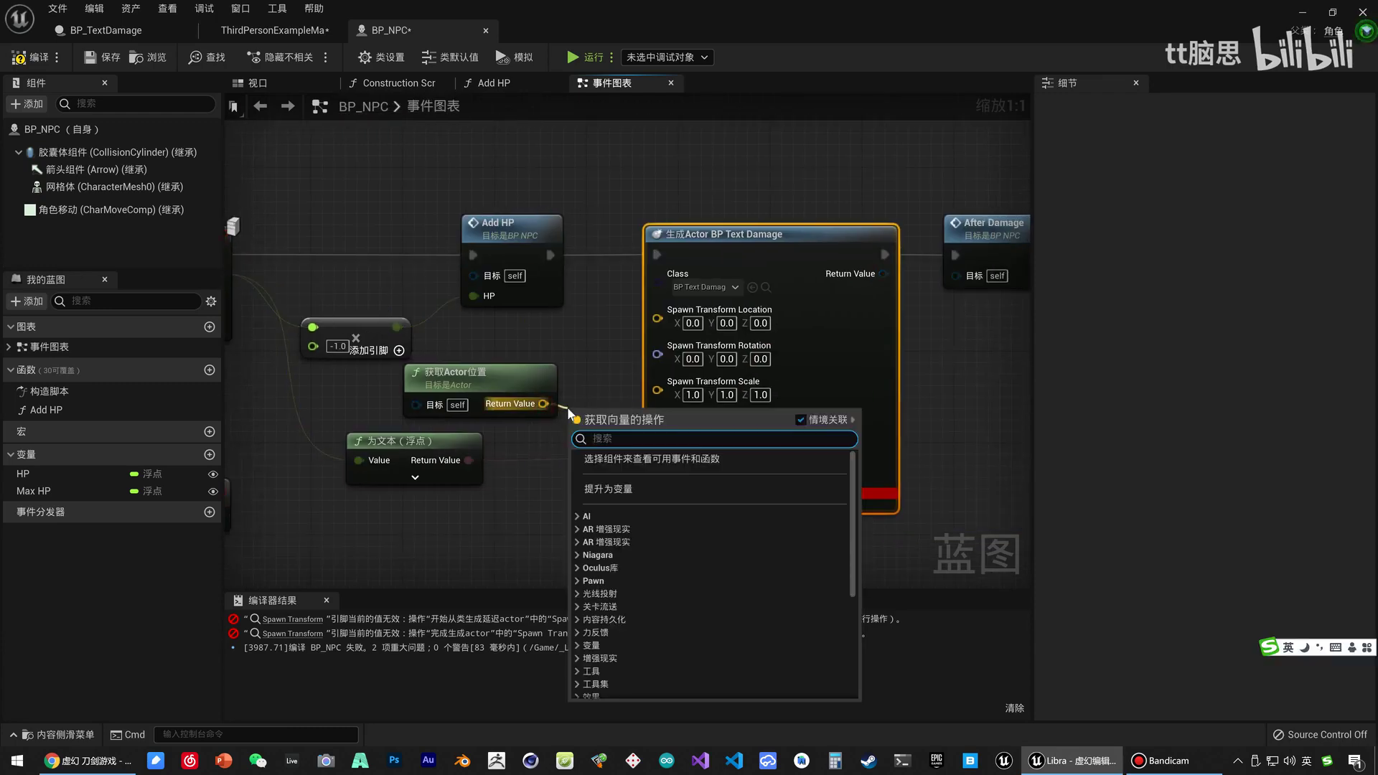
pyautogui.write('+')
pyautogui.press('Return')
pyautogui.moveTo(674, 464); pyautogui.dragTo(605, 464)
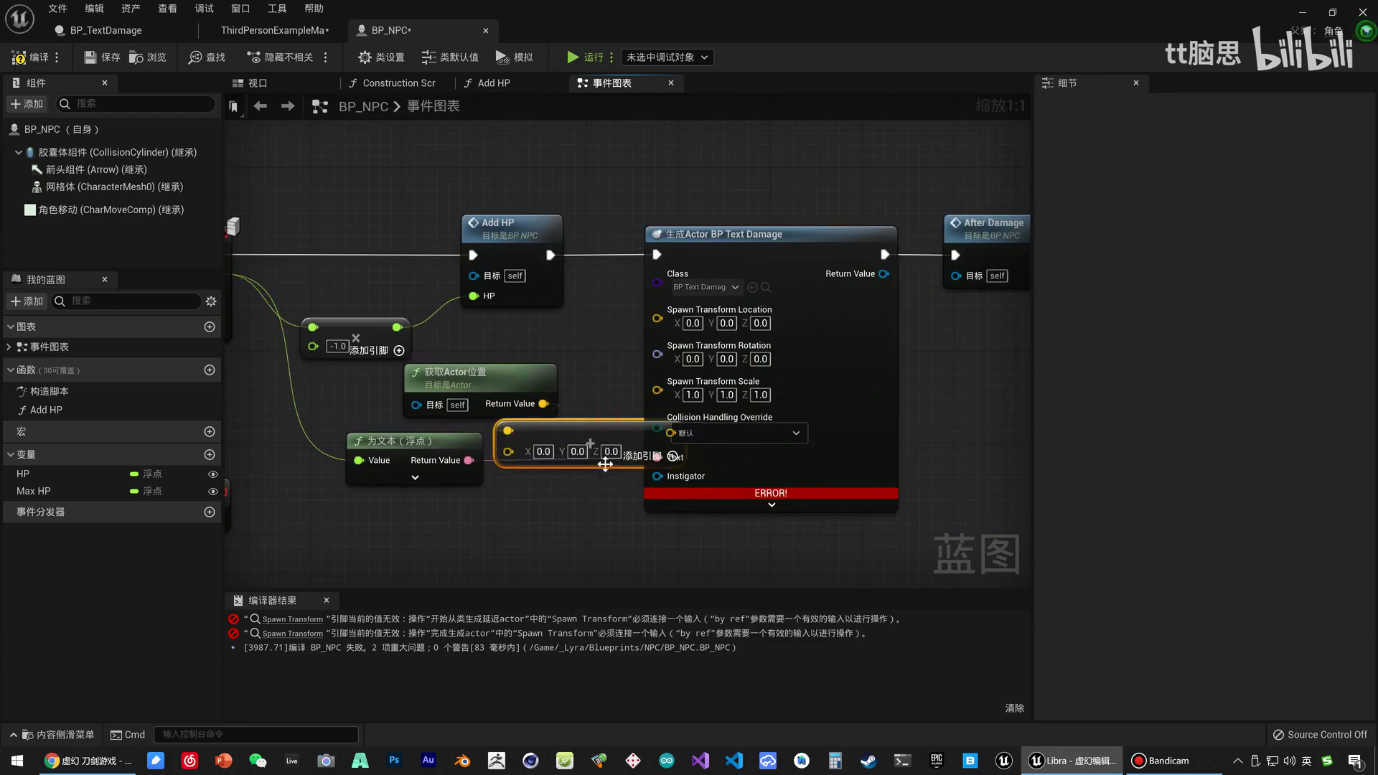
pyautogui.click(611, 452)
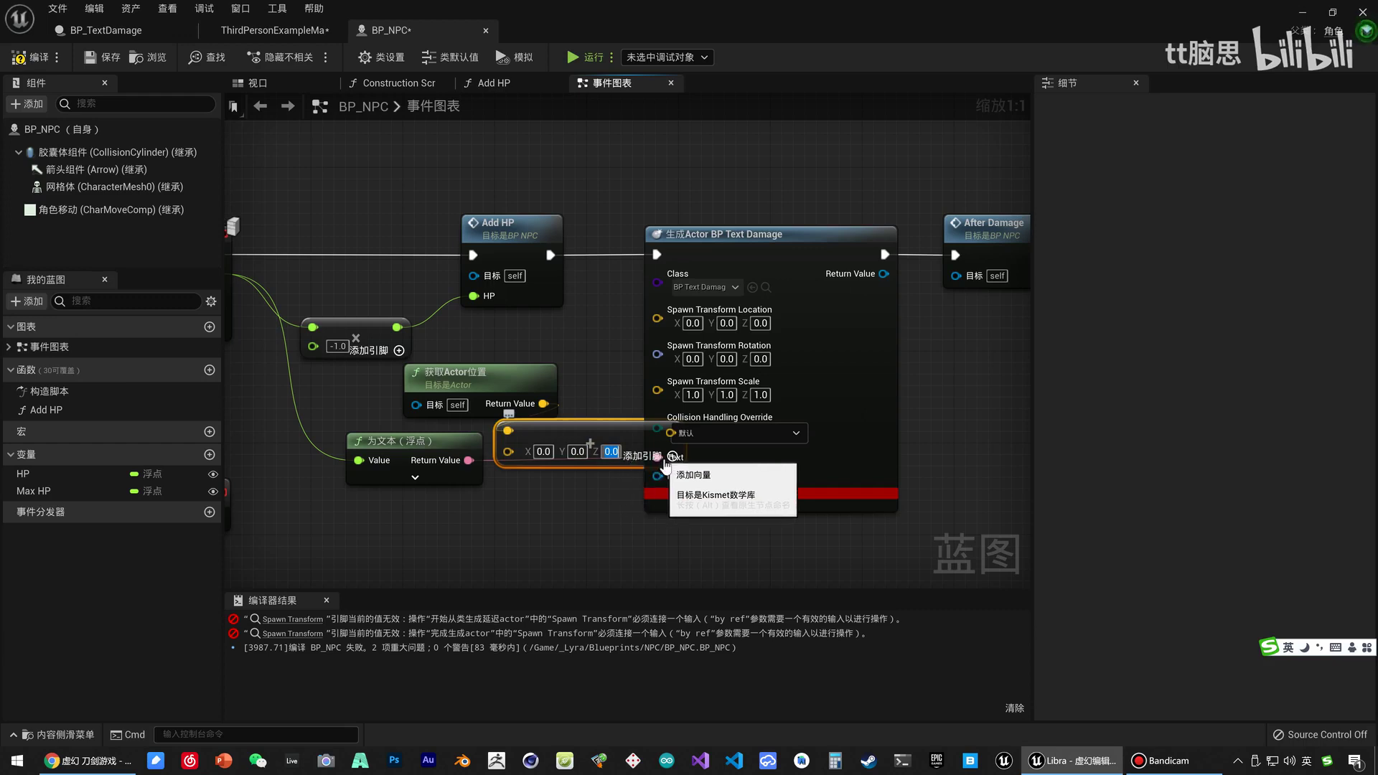
pyautogui.write('100')
pyautogui.moveTo(649, 431)
pyautogui.mouseDown()
pyautogui.moveTo(615, 431)
pyautogui.moveTo(658, 310)
pyautogui.mouseUp()
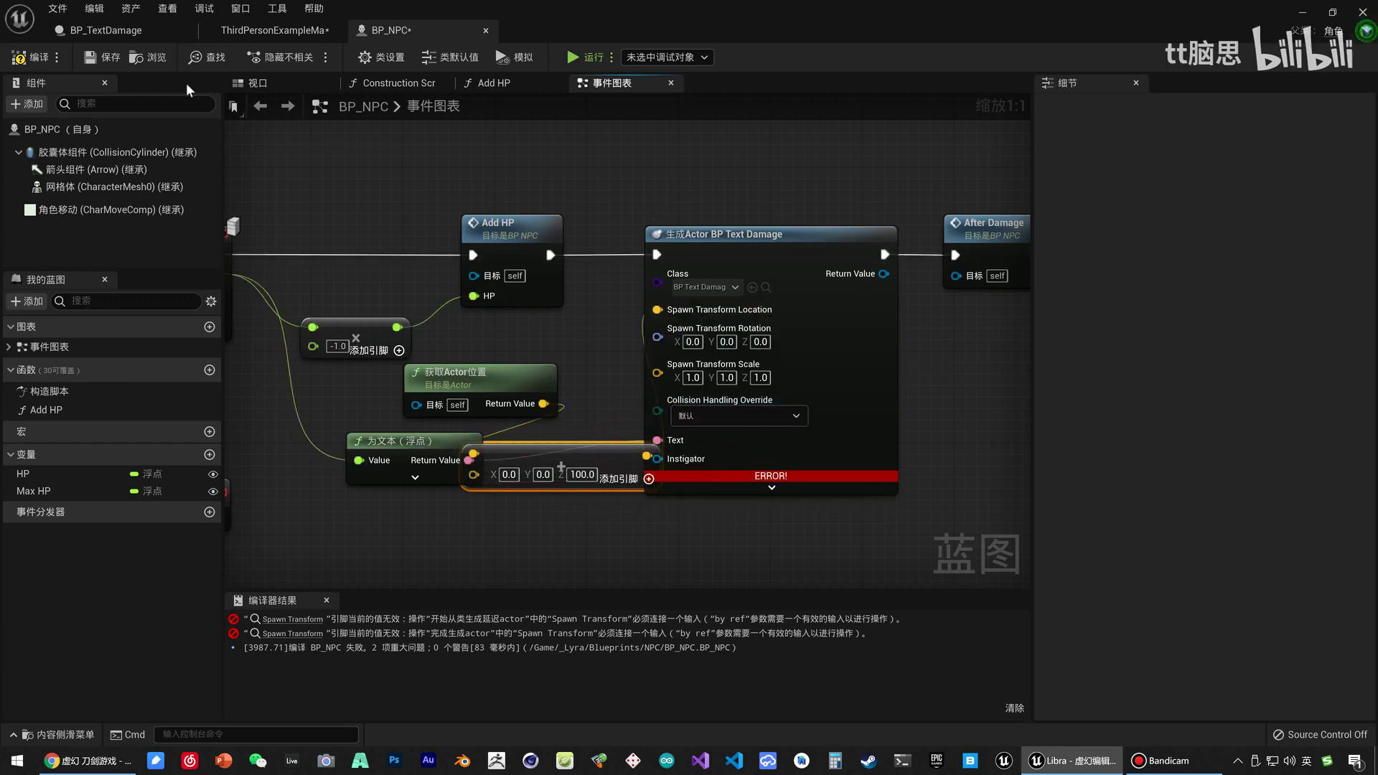
# Recompile BP_NPC and start a play session in ThirdPersonExampleMap.
pyautogui.click(30, 56)
pyautogui.click(106, 30)
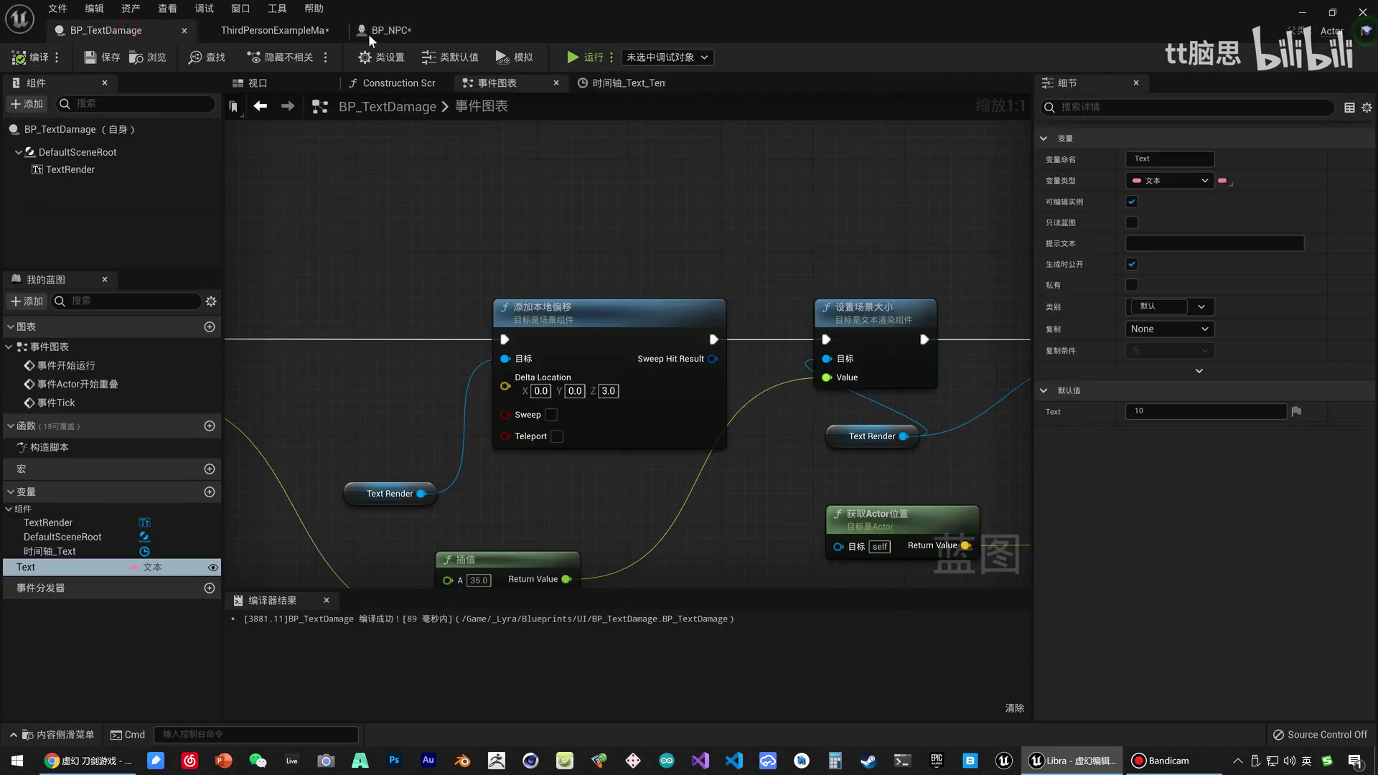
pyautogui.click(331, 32)
pyautogui.click(728, 57)
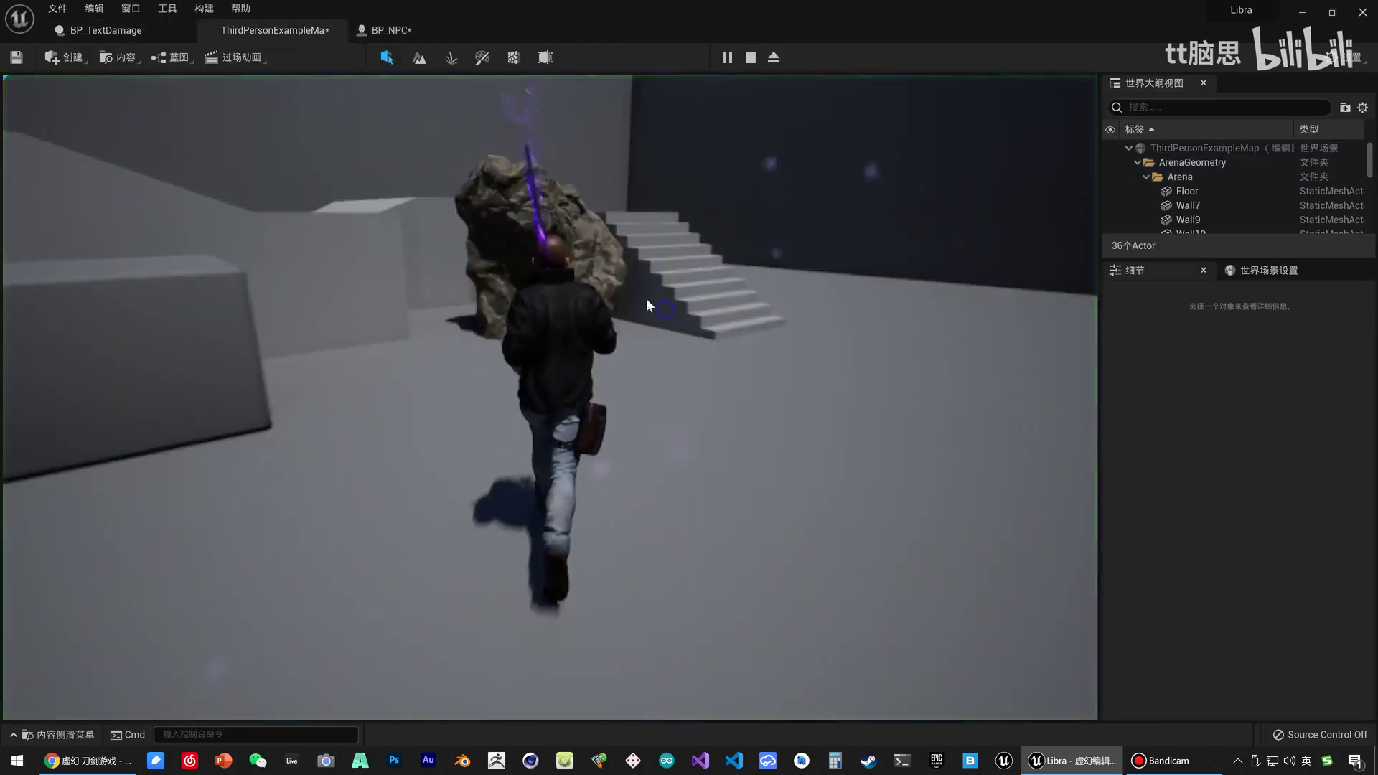
# Strike the rock until its HP hits 0.0 with floating 10s, then stop the playtest.
pyautogui.click(638, 291)
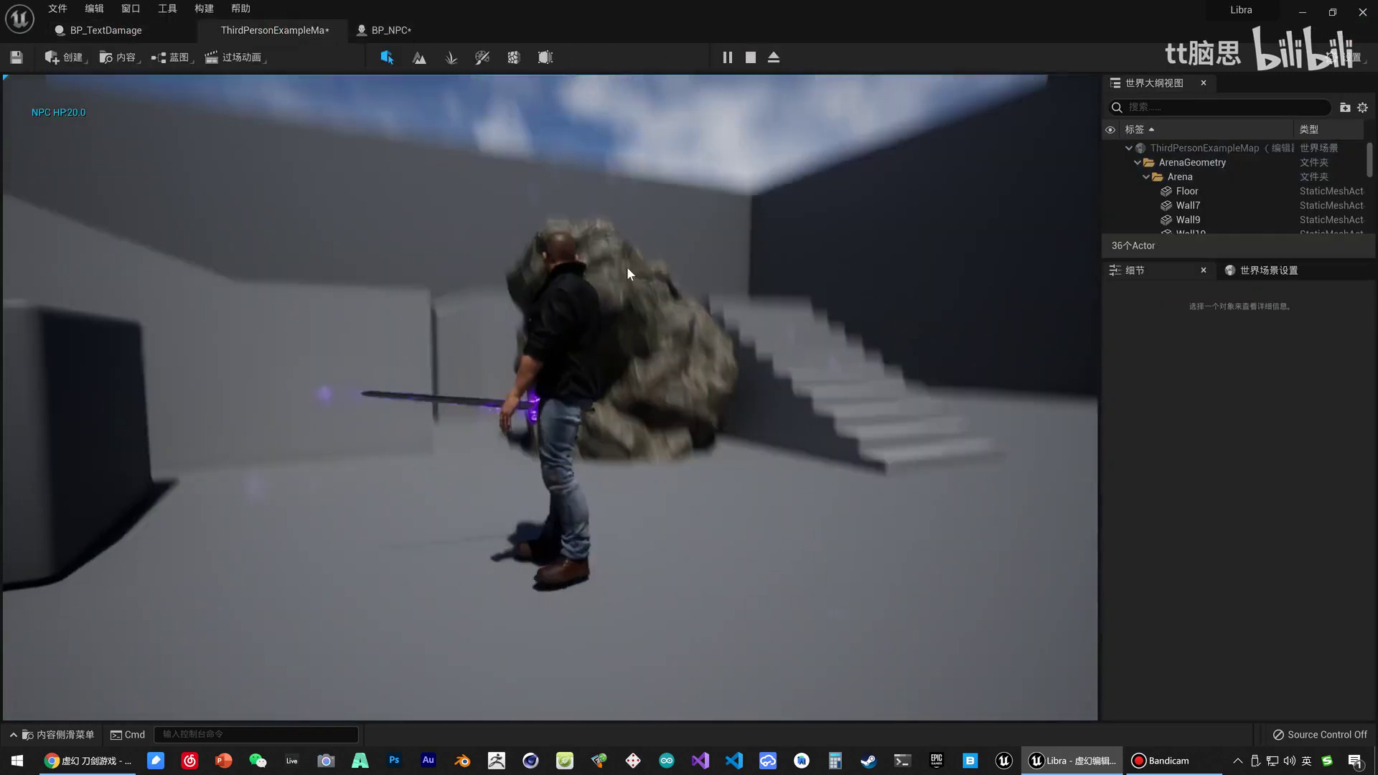
pyautogui.click(625, 268)
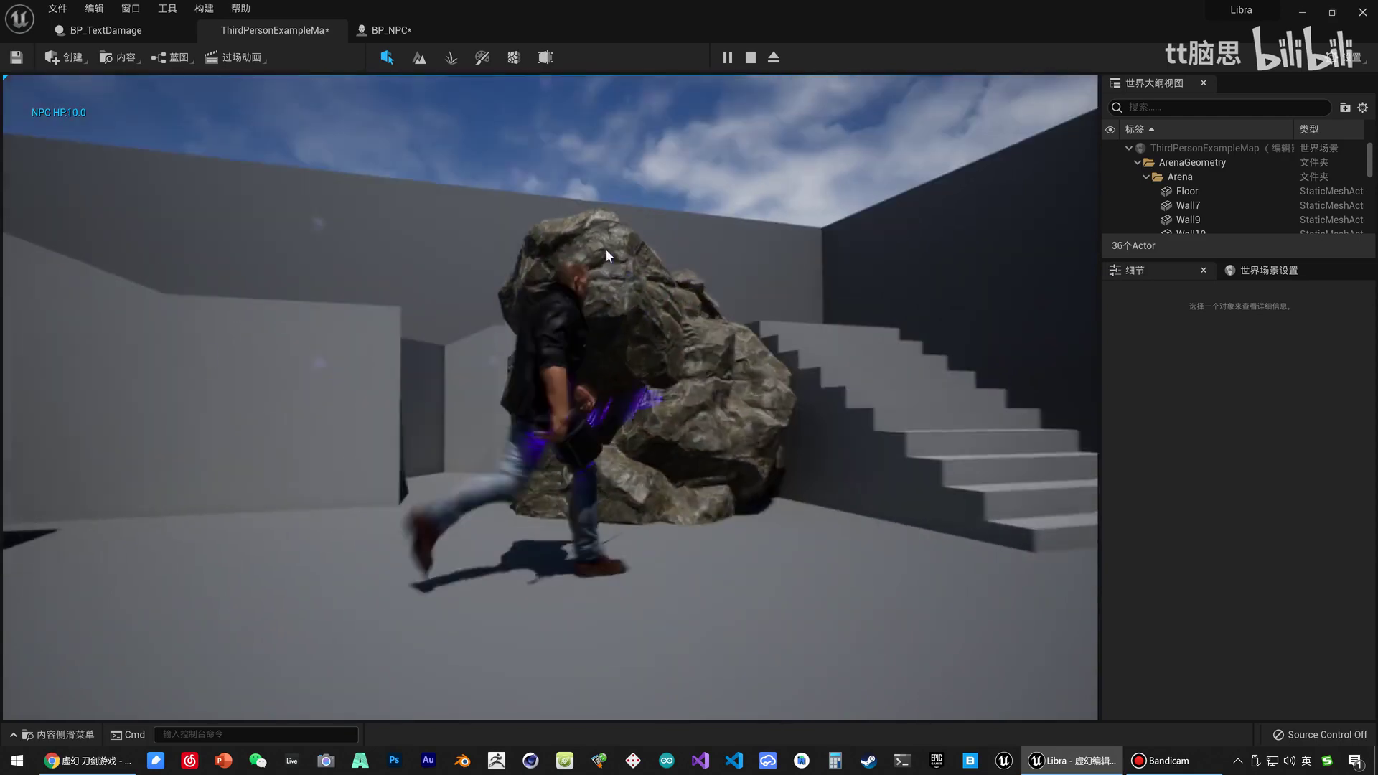
pyautogui.click(607, 255)
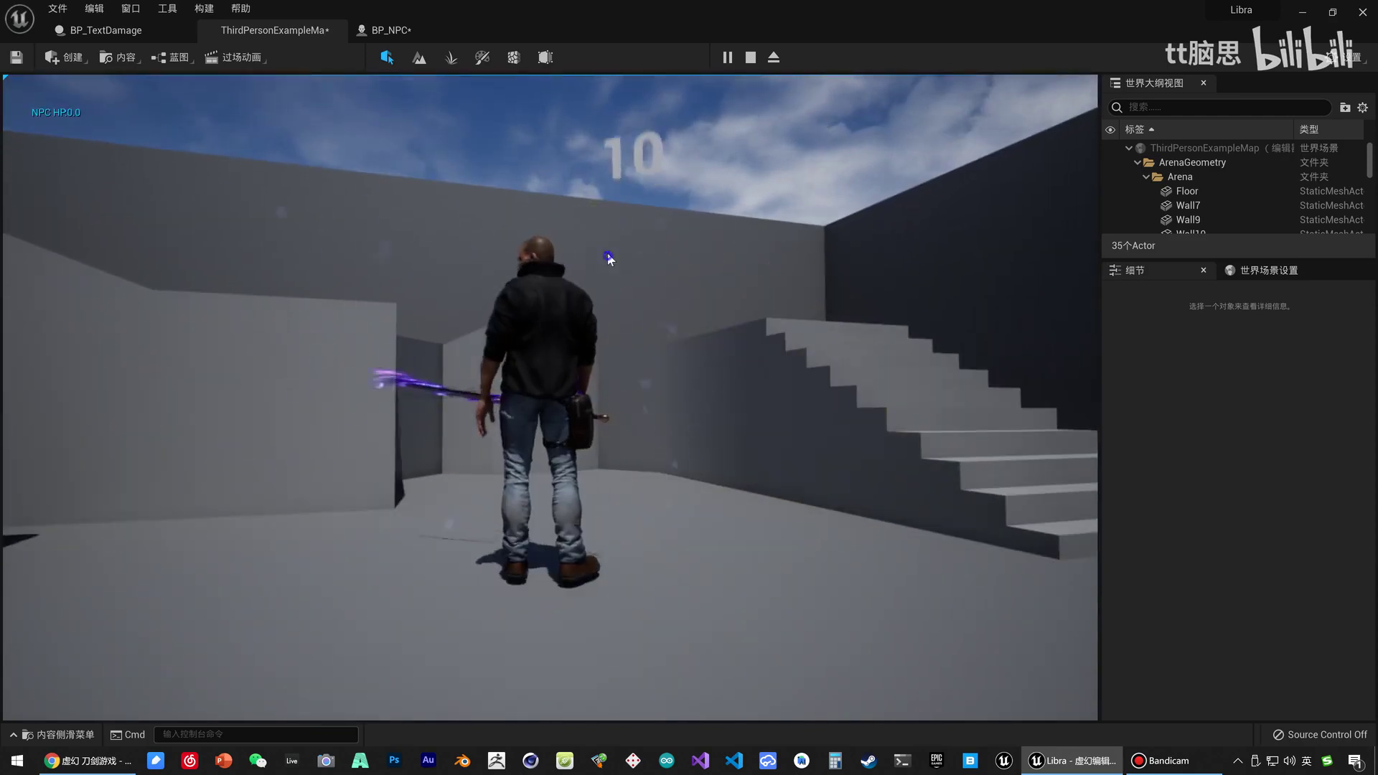
pyautogui.click(606, 251)
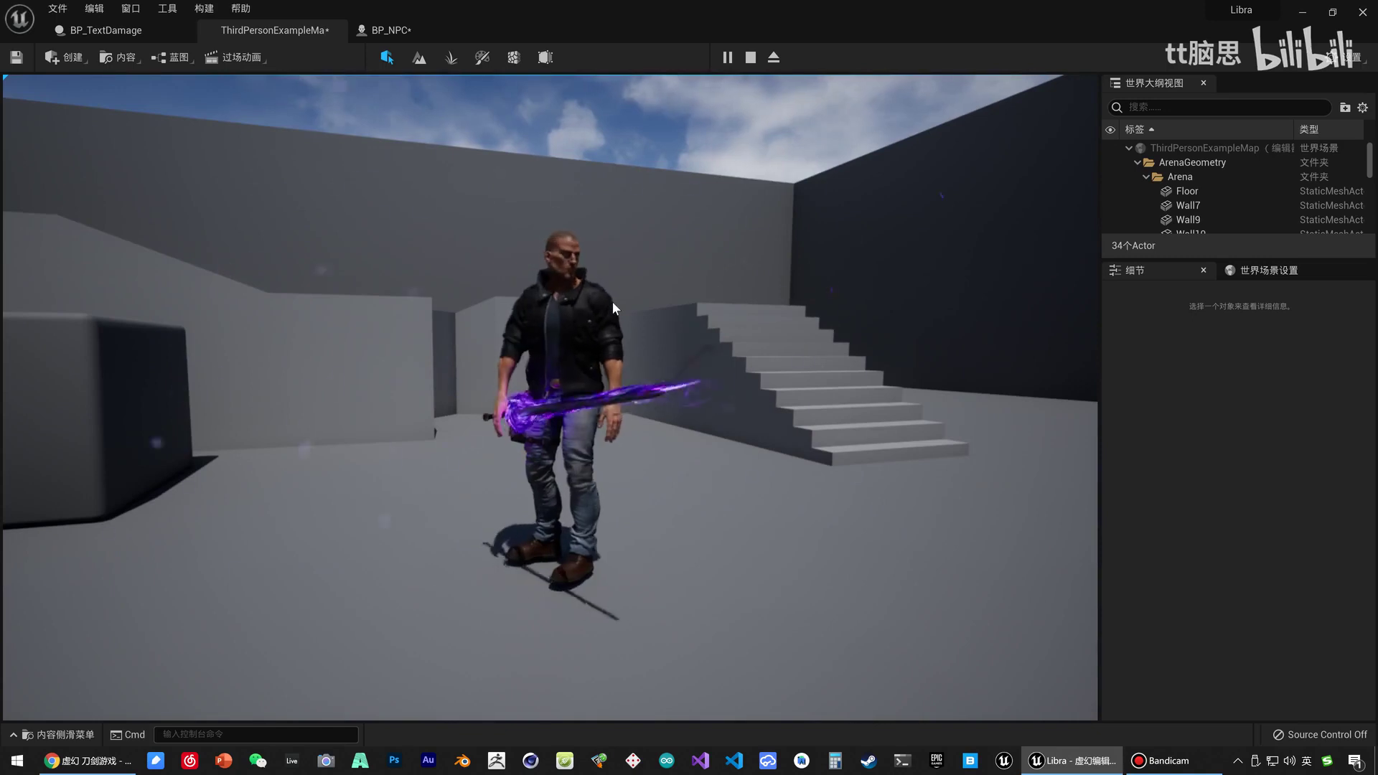
pyautogui.press('w')
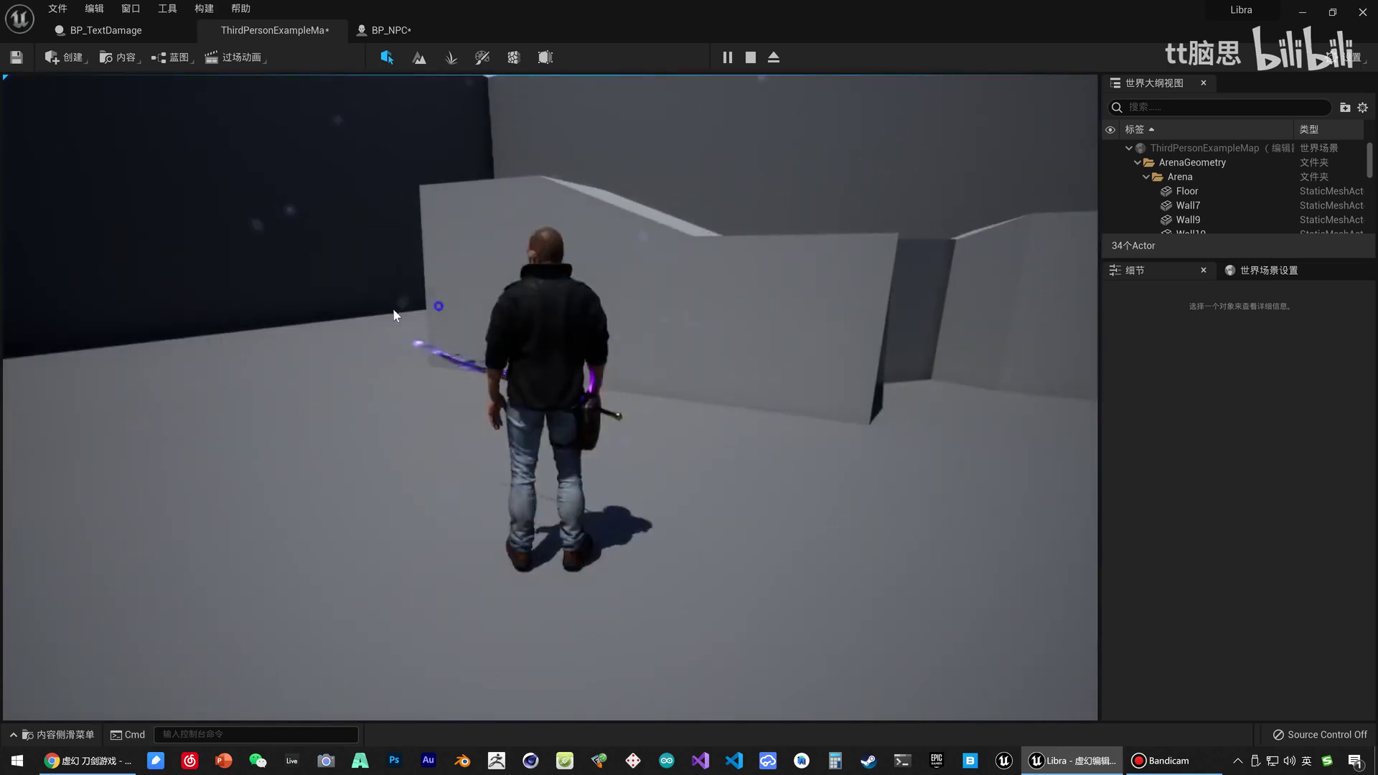
pyautogui.press('a')
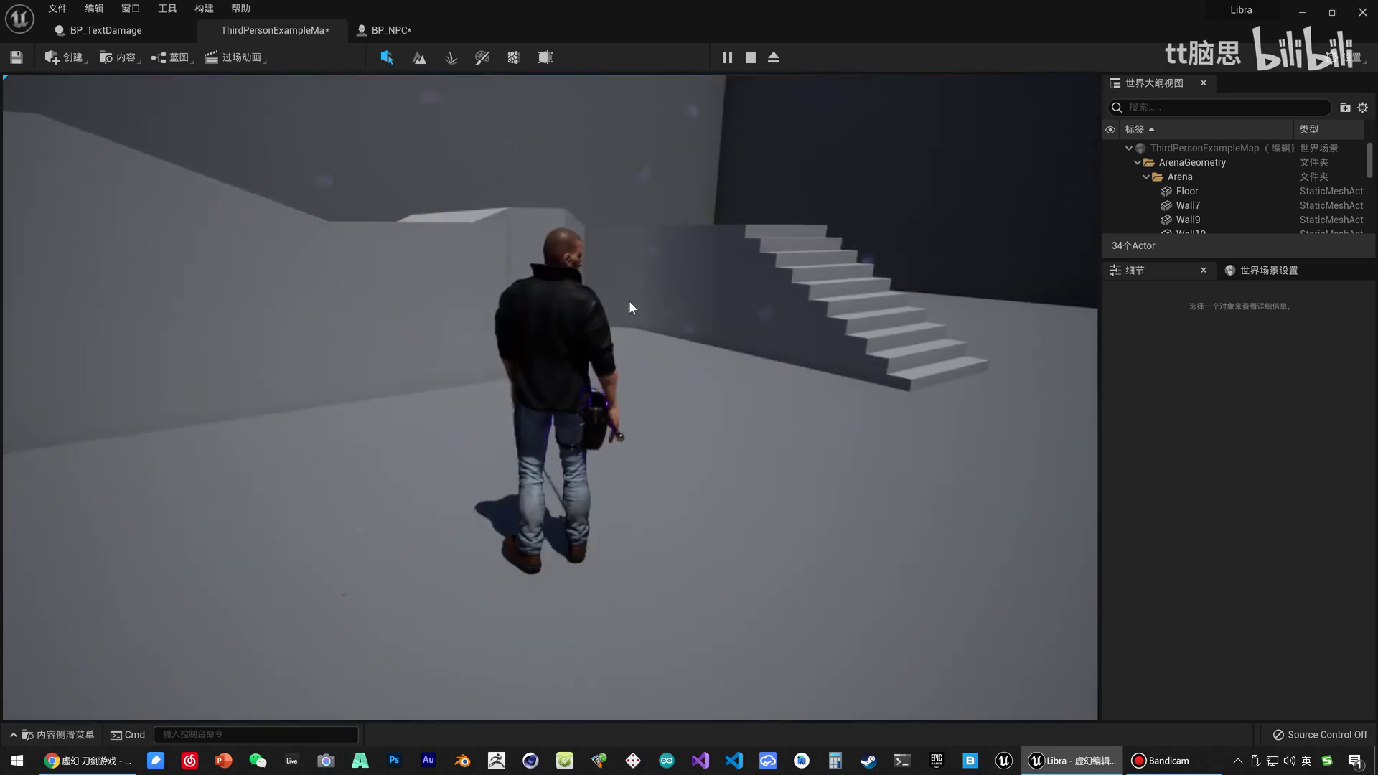
pyautogui.press('Escape')
# Rearrange the To Text, Get Actor Location and vector add nodes in BP_NPC's graph.
pyautogui.click(402, 29)
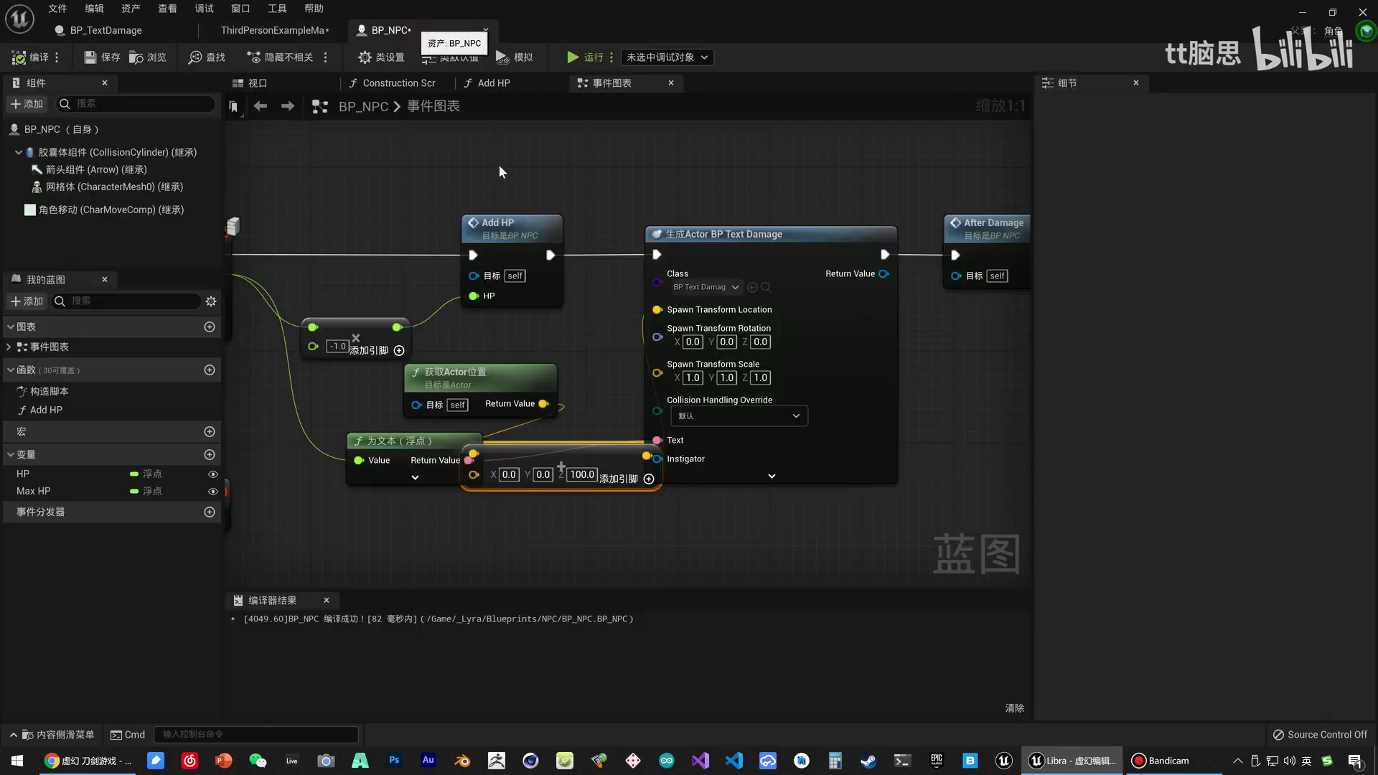
pyautogui.moveTo(417, 441); pyautogui.dragTo(346, 441)
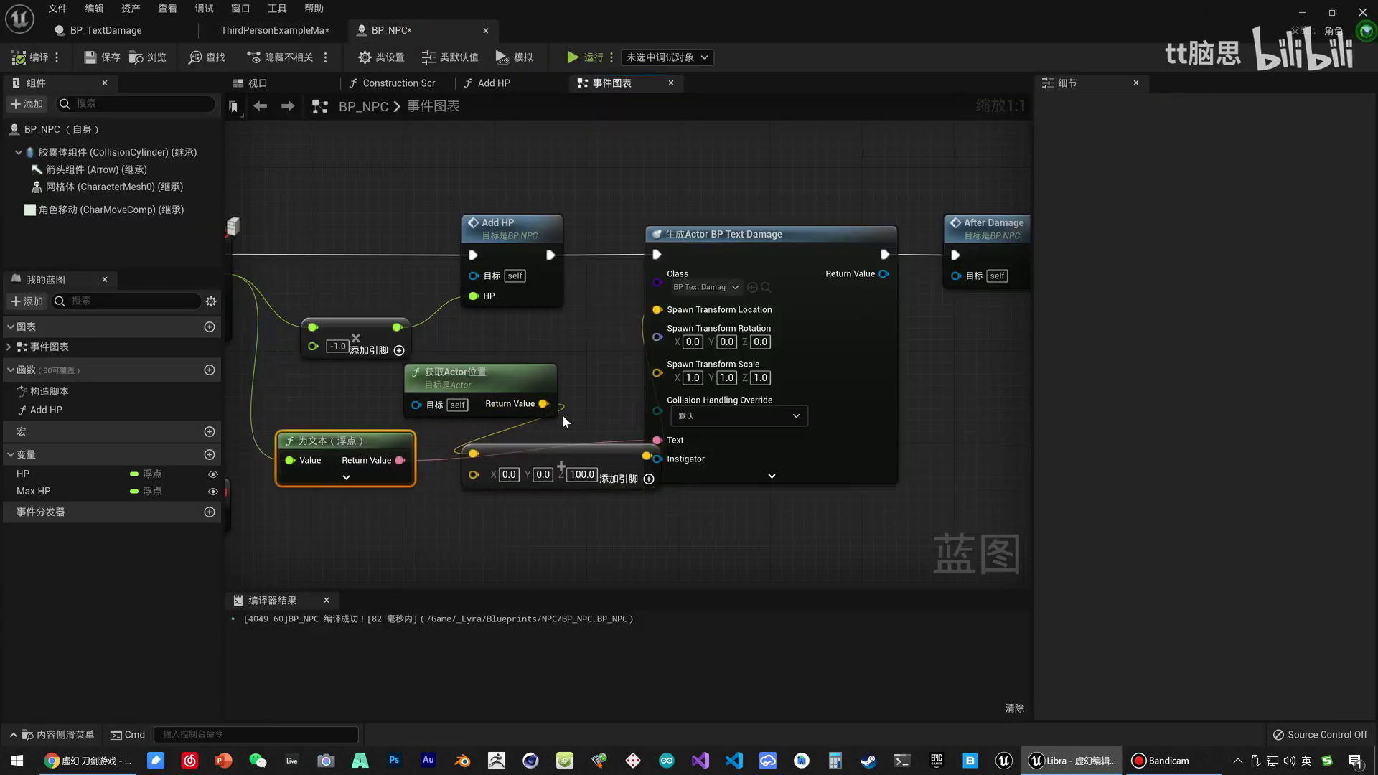
pyautogui.moveTo(523, 376); pyautogui.dragTo(578, 514)
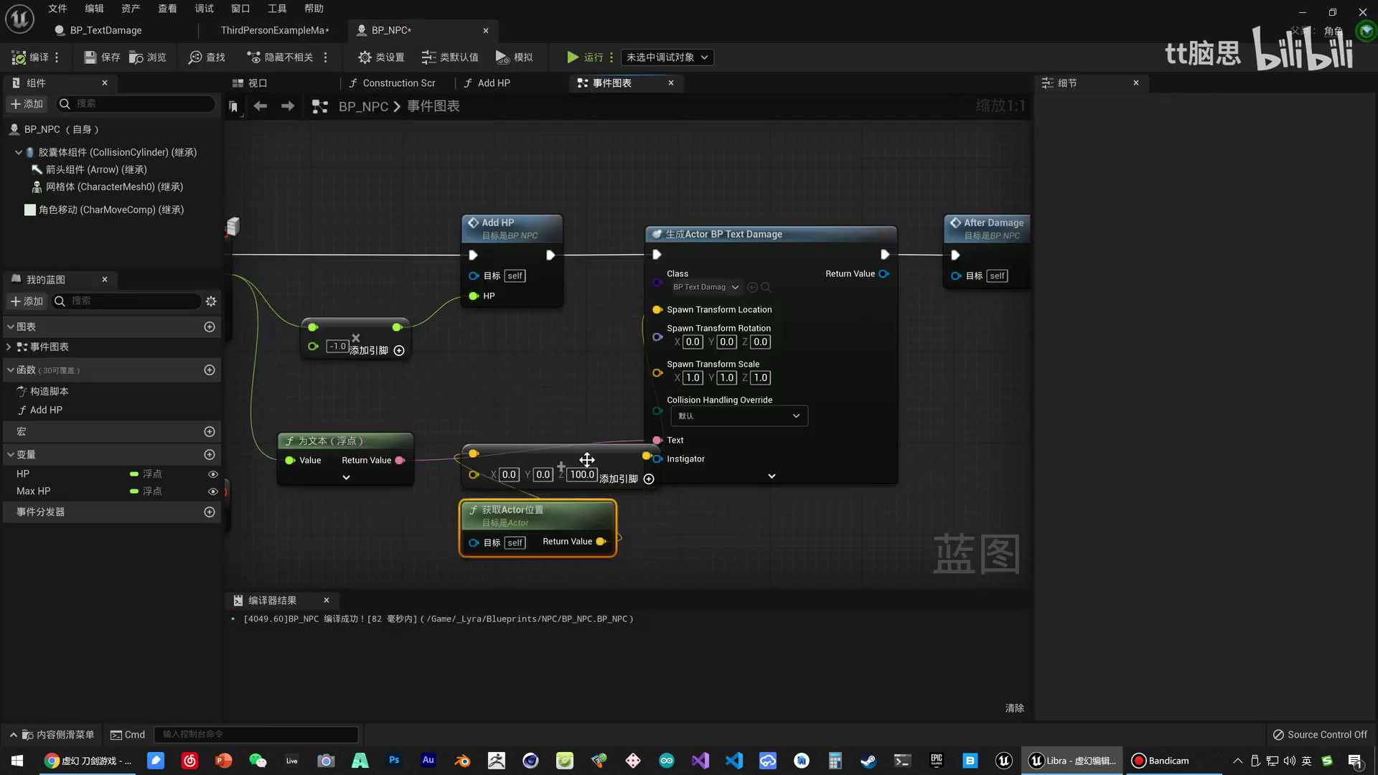
pyautogui.moveTo(583, 463); pyautogui.dragTo(549, 392)
pyautogui.moveTo(546, 511); pyautogui.dragTo(533, 454)
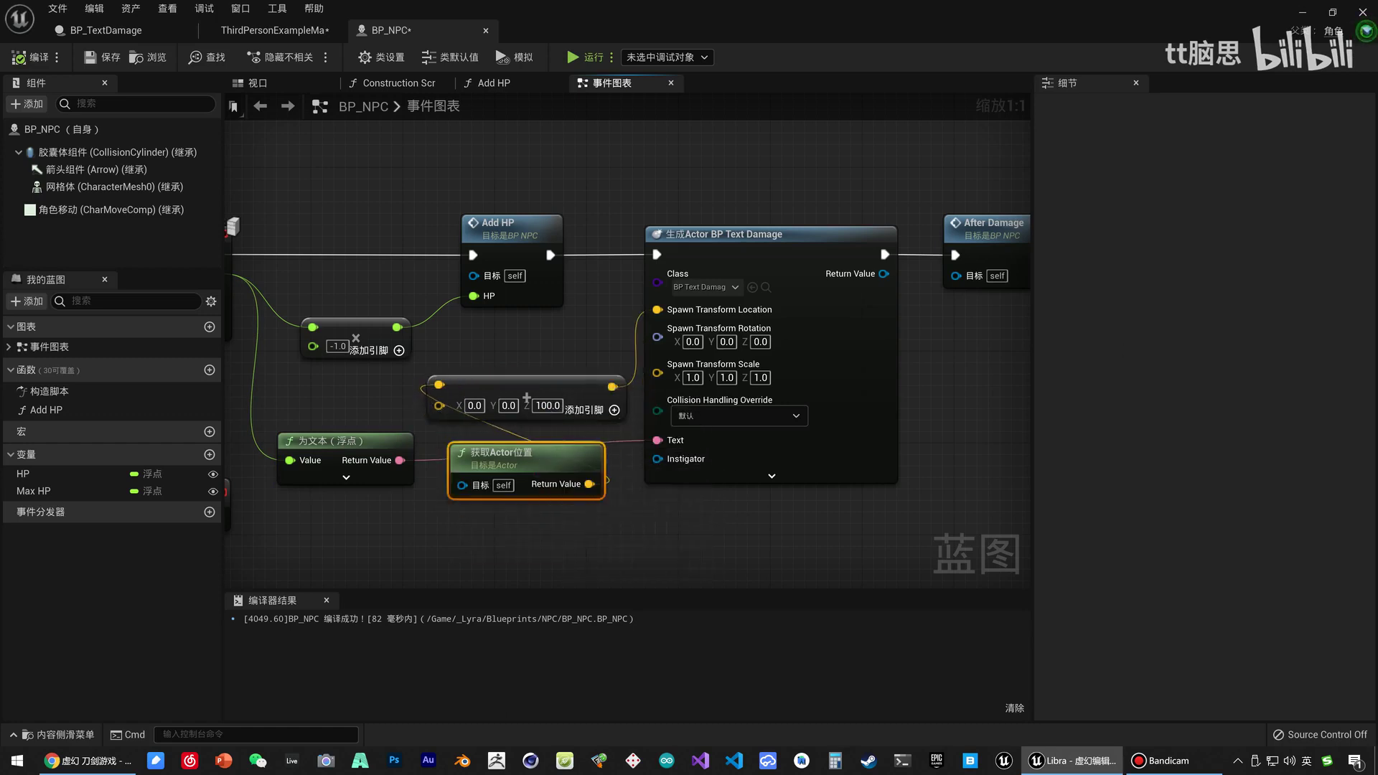
pyautogui.moveTo(526, 397)
pyautogui.mouseDown(button='right')
pyautogui.moveTo(711, 427)
pyautogui.moveTo(743, 342)
pyautogui.mouseUp(button='right')
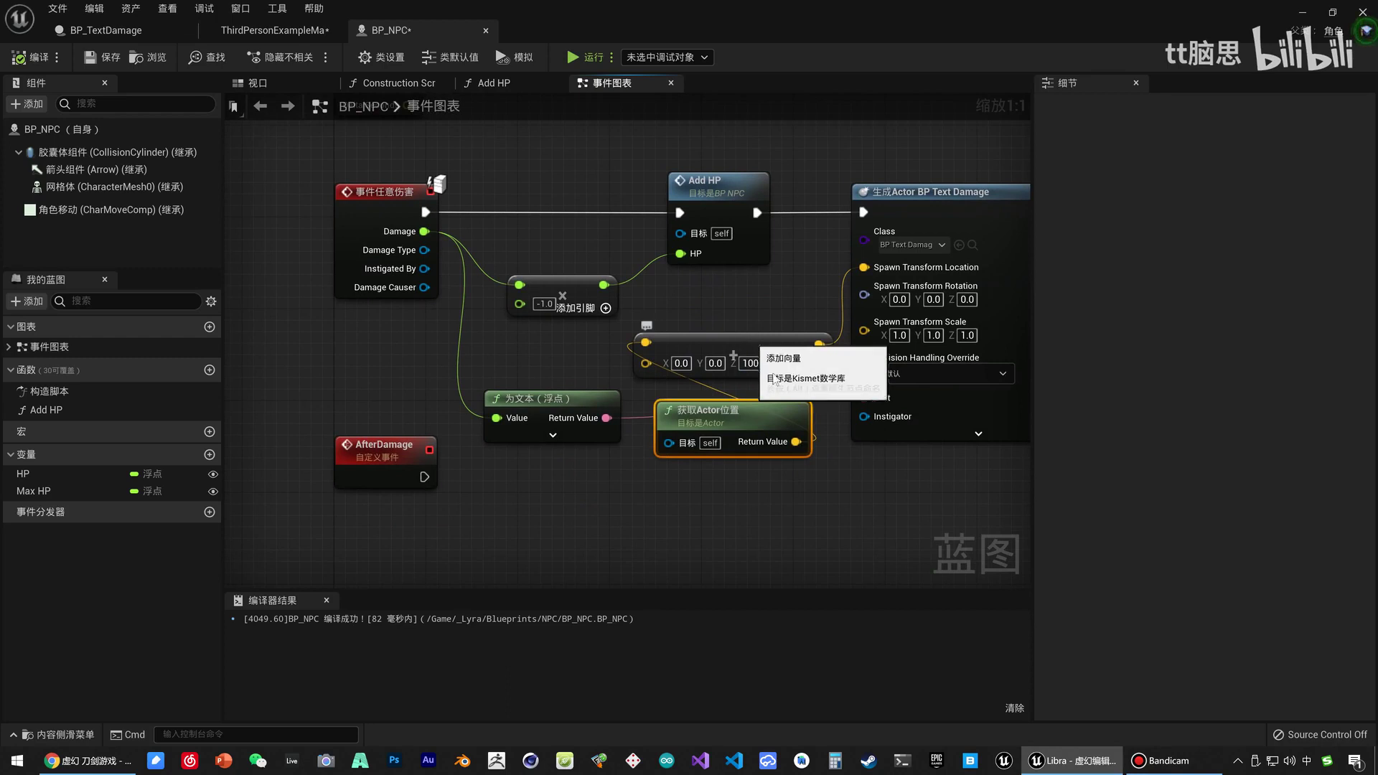
pyautogui.click(776, 340)
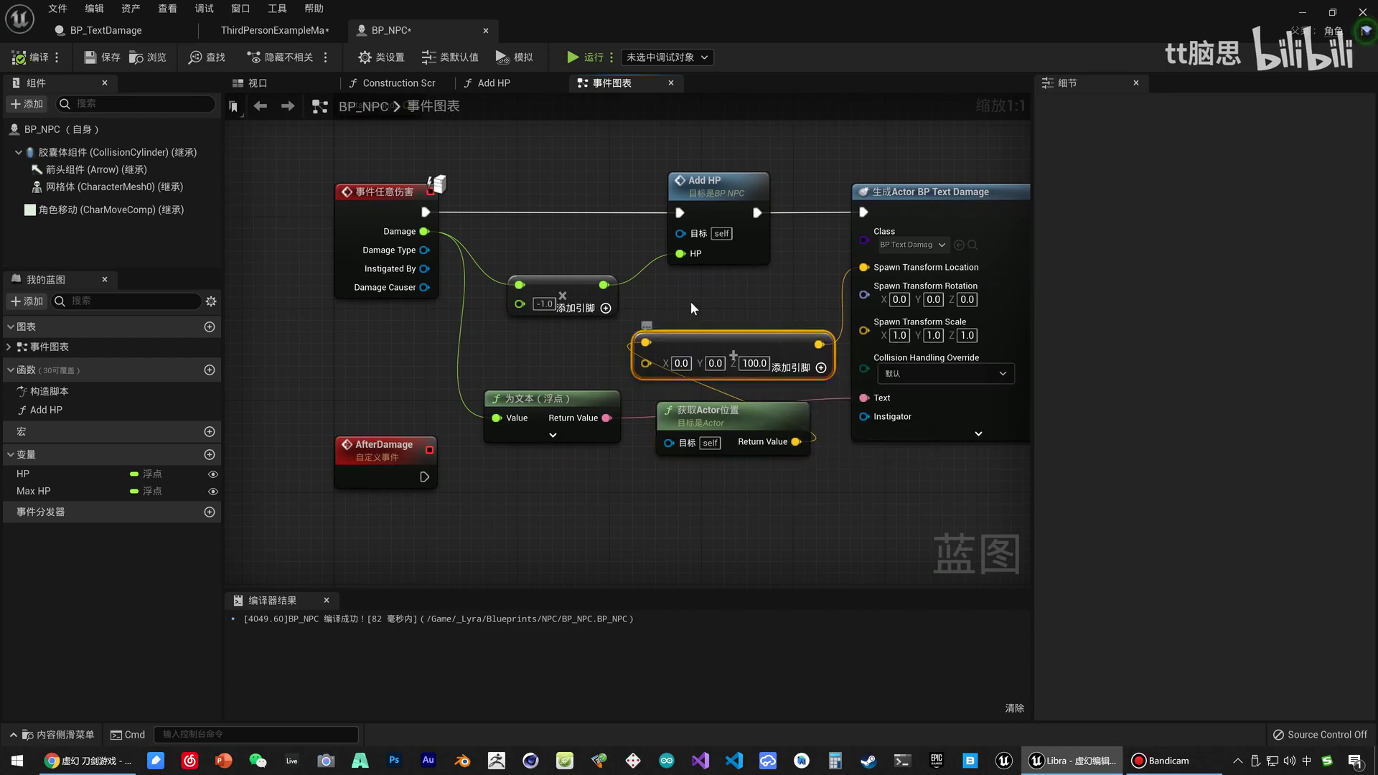
# Open the Components panel's Add list and scroll to the rendering components.
pyautogui.click(29, 104)
pyautogui.scroll(-3, 182, 195)
pyautogui.moveTo(182, 195); pyautogui.dragTo(186, 323)
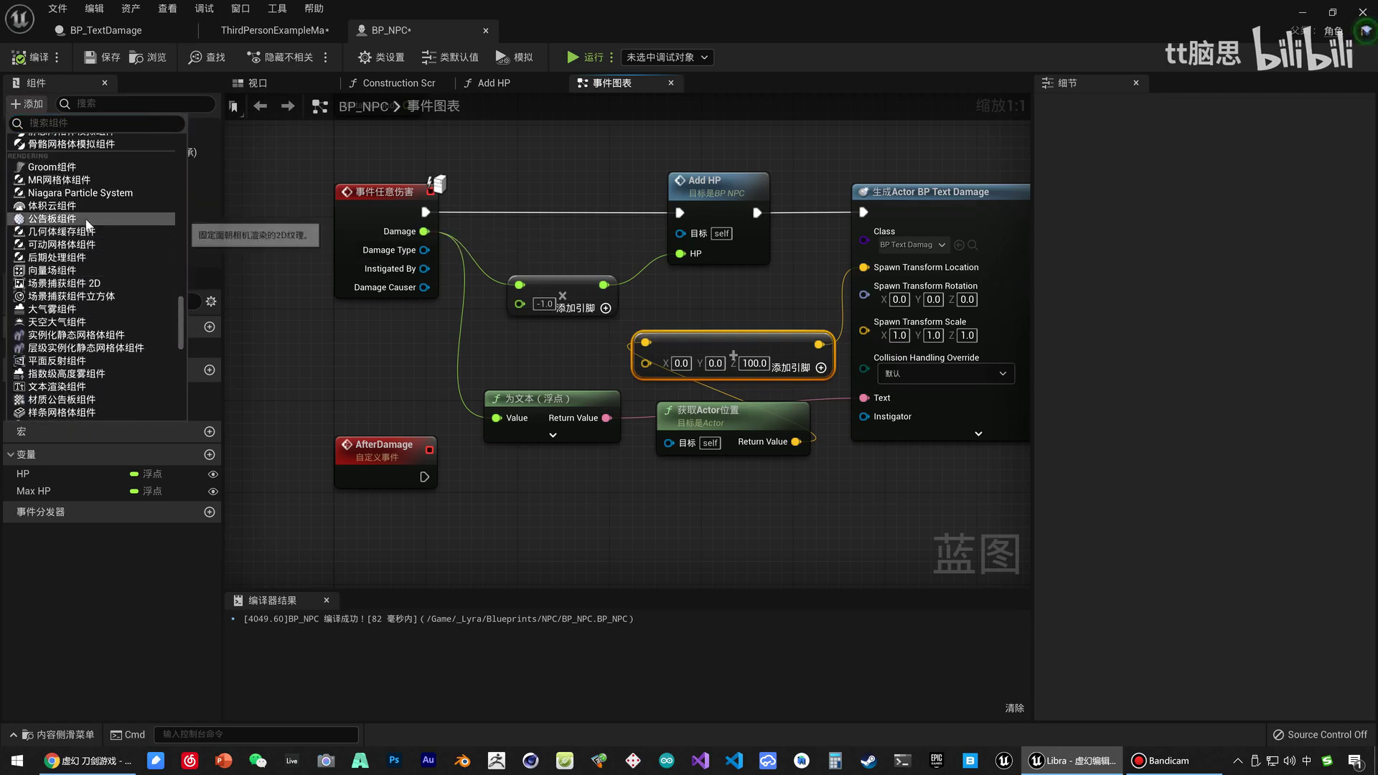
# Add a Billboard component to BP_NPC named Billboard_TextDamage.
pyautogui.click(61, 219)
pyautogui.write('Billboard_TextDamag')
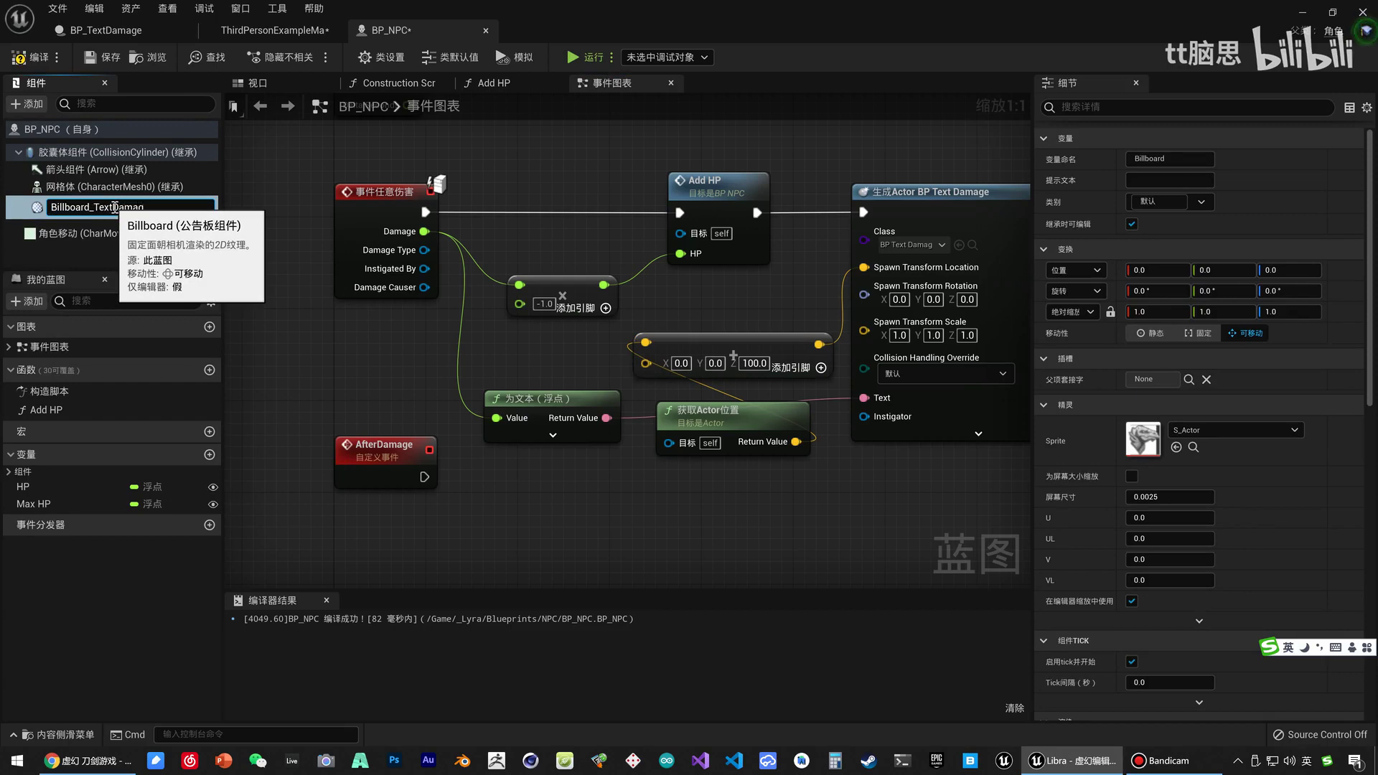
pyautogui.write('e')
pyautogui.press('Return')
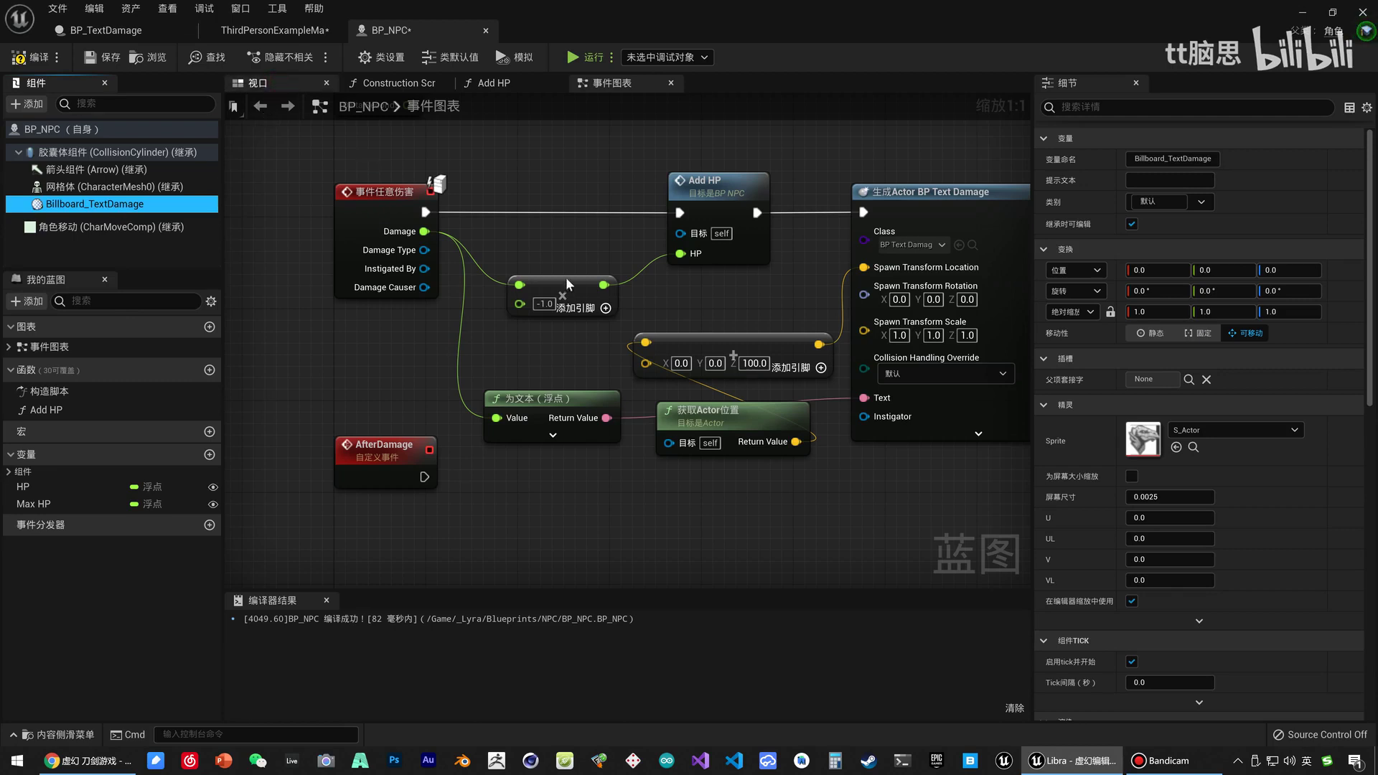
# Raise Billboard_TextDamage to about Z 235, just above the capsule top.
pyautogui.moveTo(627, 320); pyautogui.dragTo(629, 79)
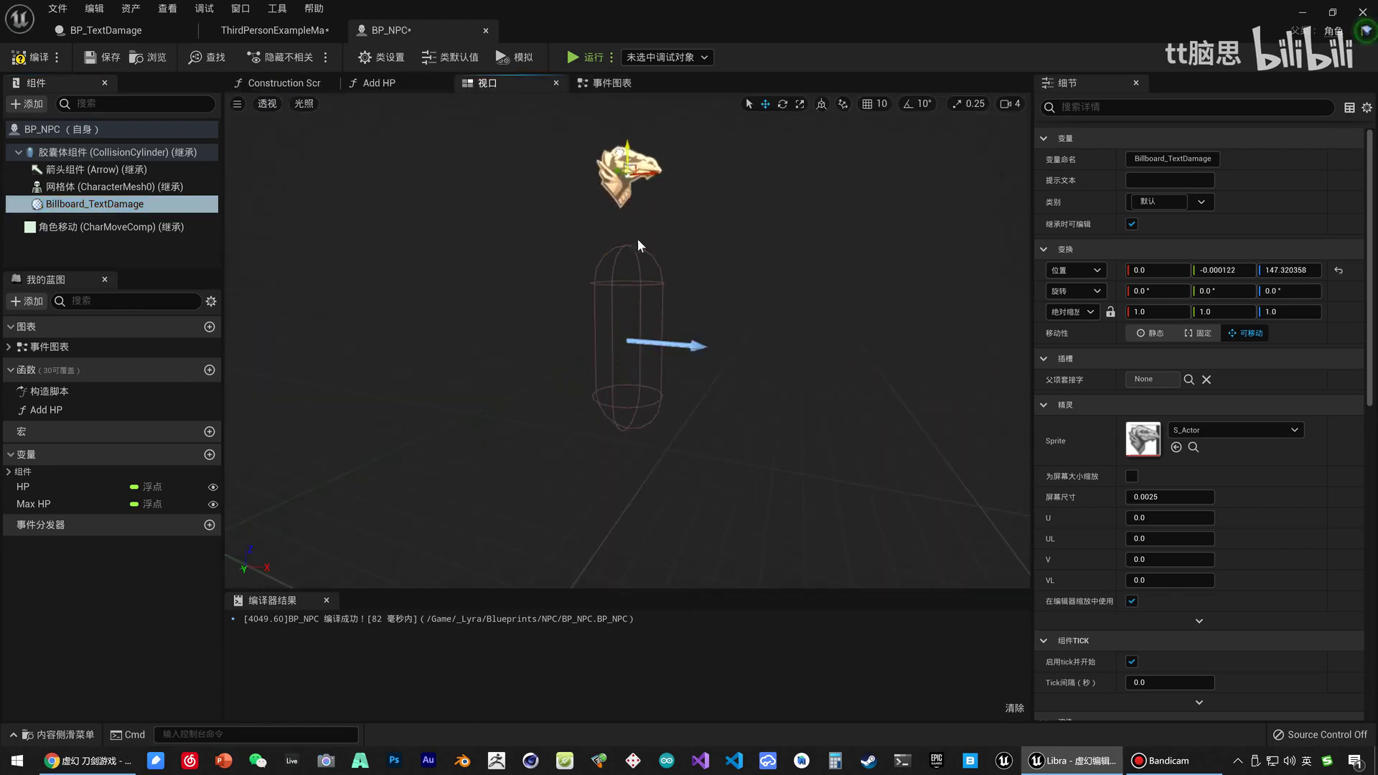
pyautogui.scroll(-3, 613, 302)
pyautogui.scroll(1, 603, 299)
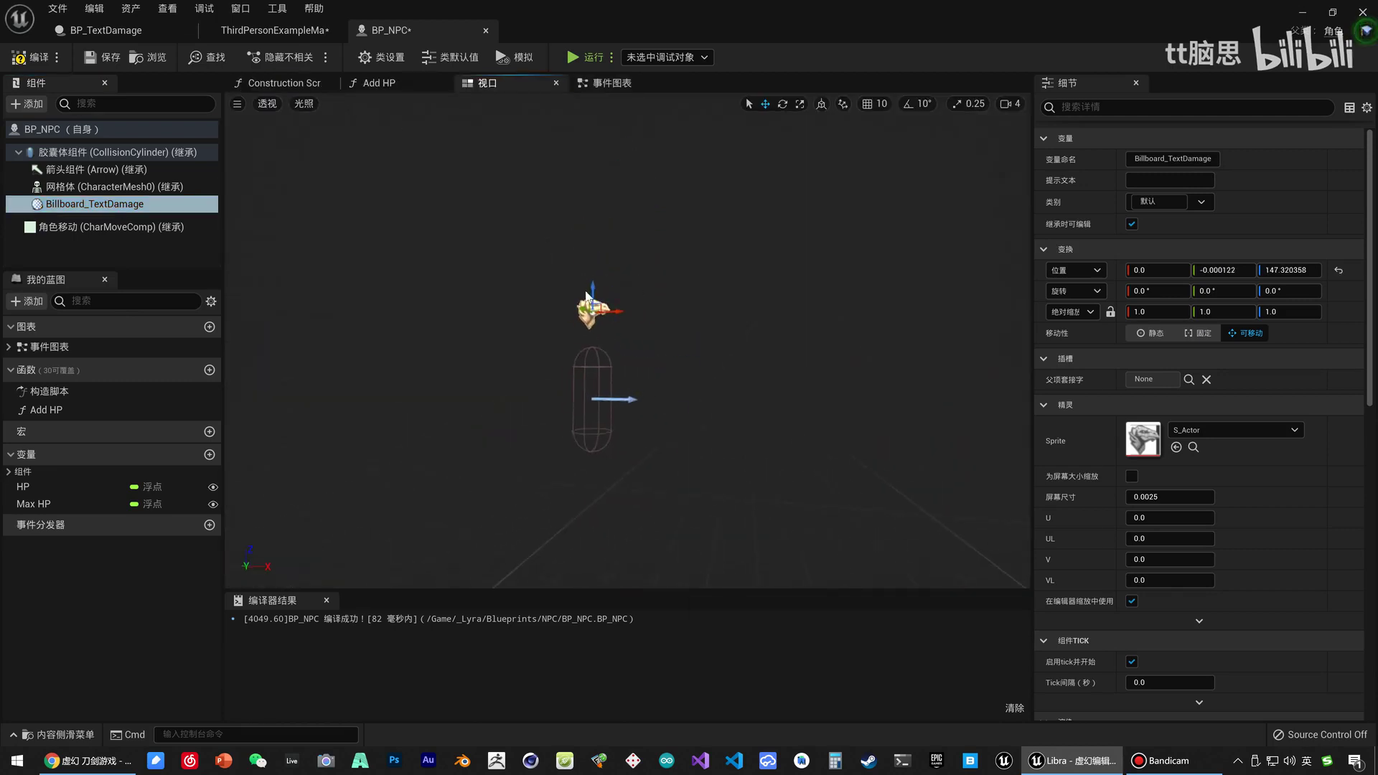
pyautogui.scroll(2, 639, 280)
pyautogui.scroll(-1, 661, 297)
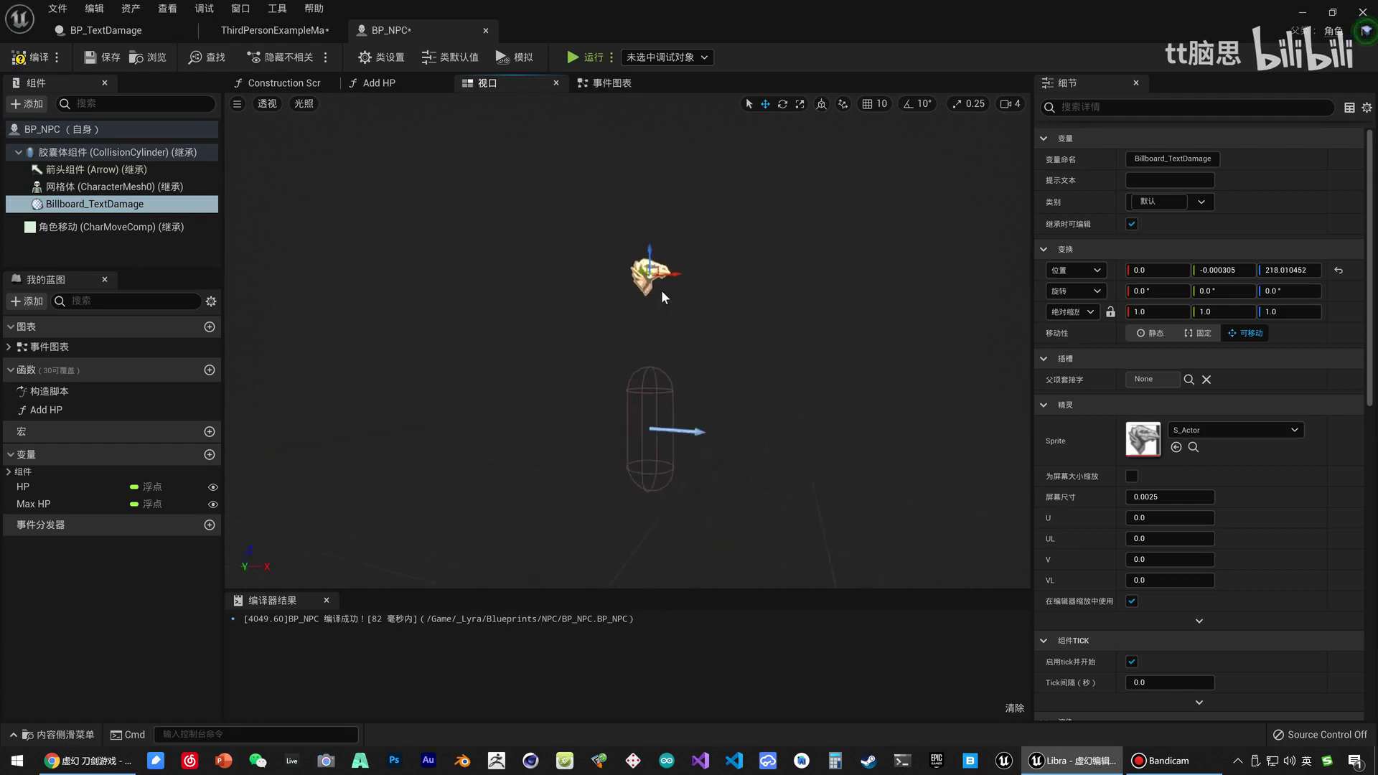
pyautogui.moveTo(653, 253)
pyautogui.mouseDown()
pyautogui.moveTo(651, 283)
pyautogui.moveTo(644, 223)
pyautogui.mouseUp()
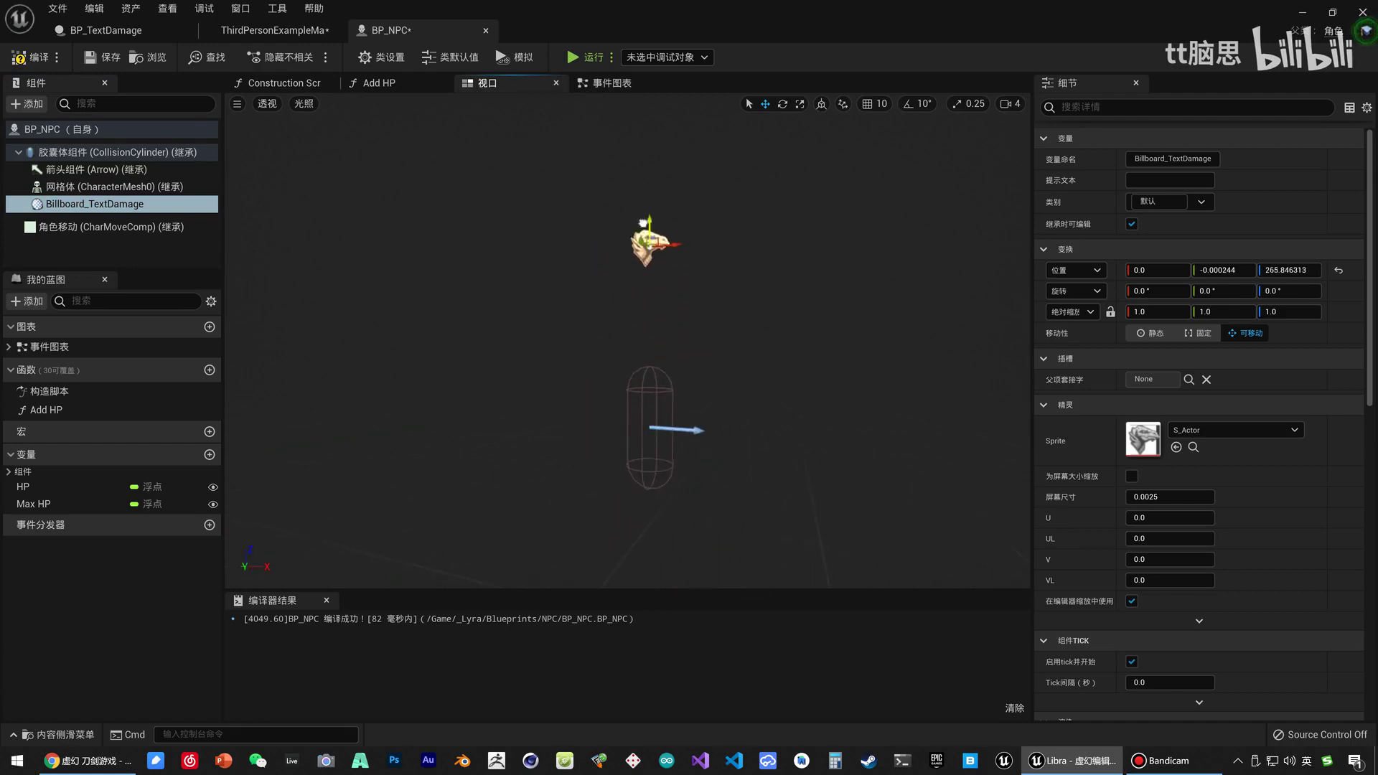
pyautogui.click(603, 84)
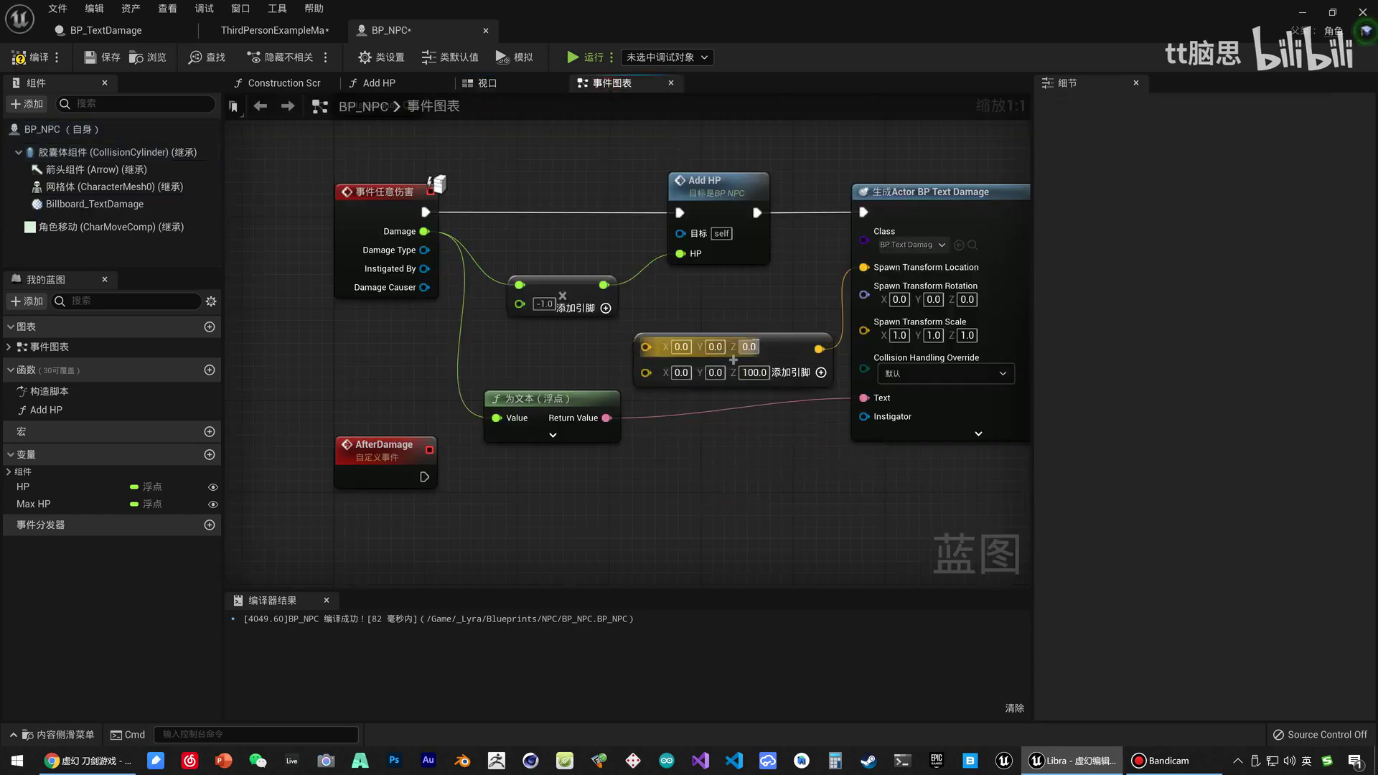
# Replace the location-offset nodes with a Billboard_TextDamage reference and its Get World Location node.
pyautogui.click(734, 360)
pyautogui.press('Delete')
pyautogui.moveTo(93, 204); pyautogui.dragTo(682, 526)
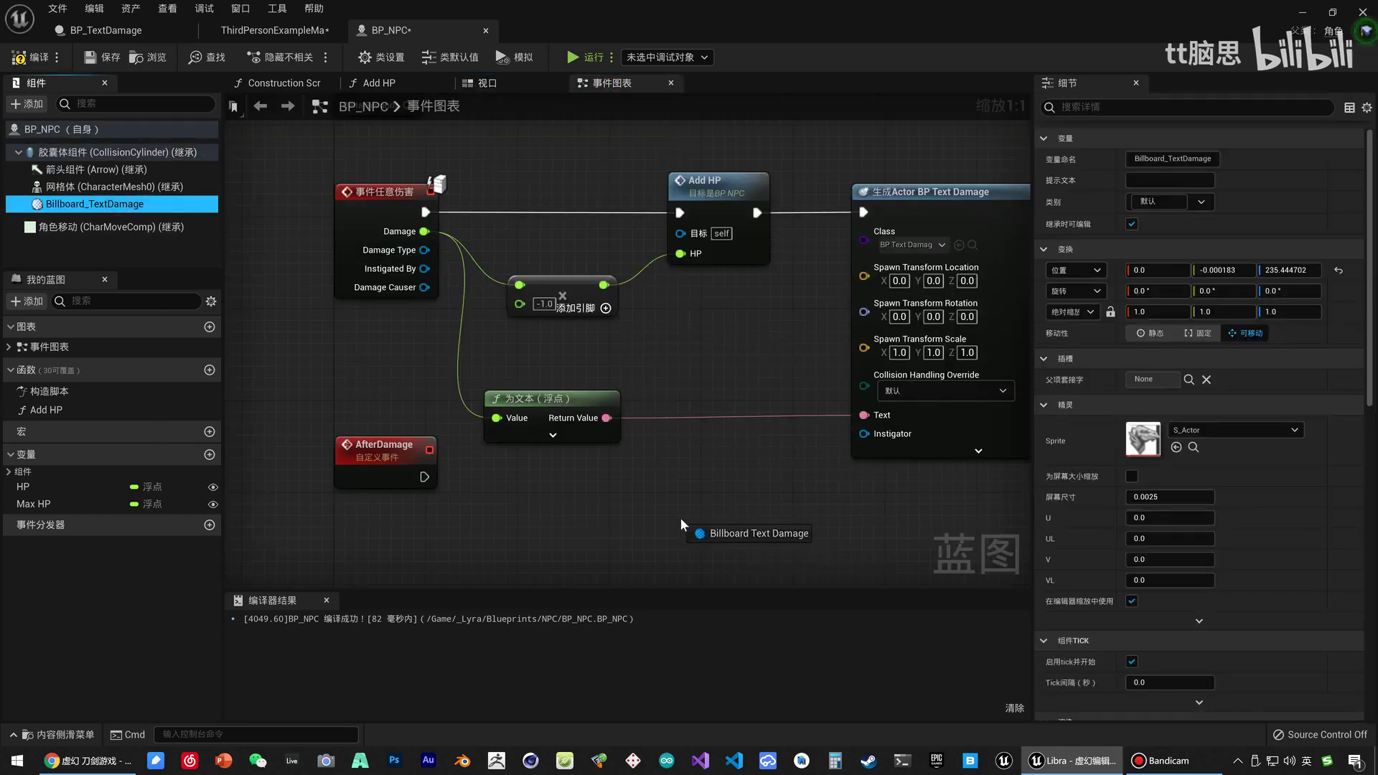
pyautogui.moveTo(788, 528); pyautogui.dragTo(691, 467)
pyautogui.write('get a')
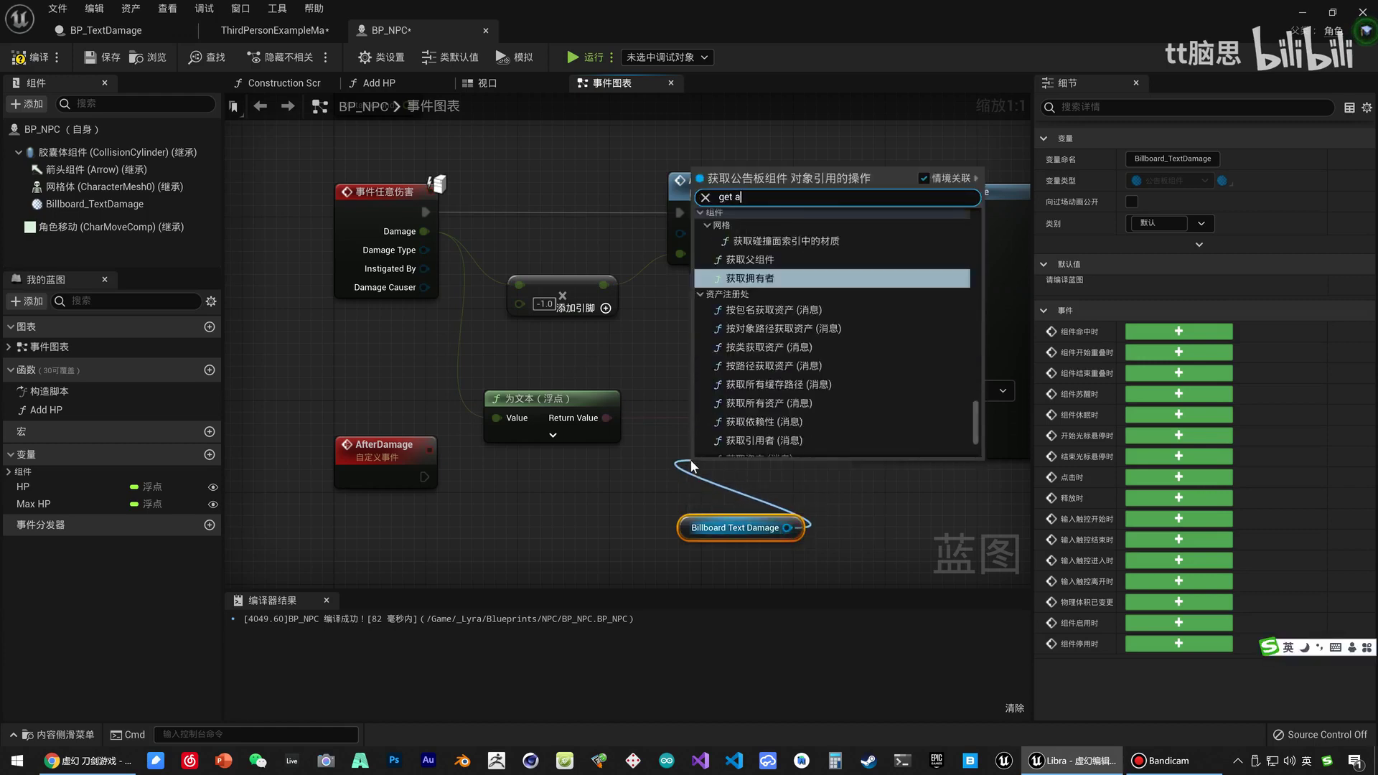
pyautogui.write('ctor')
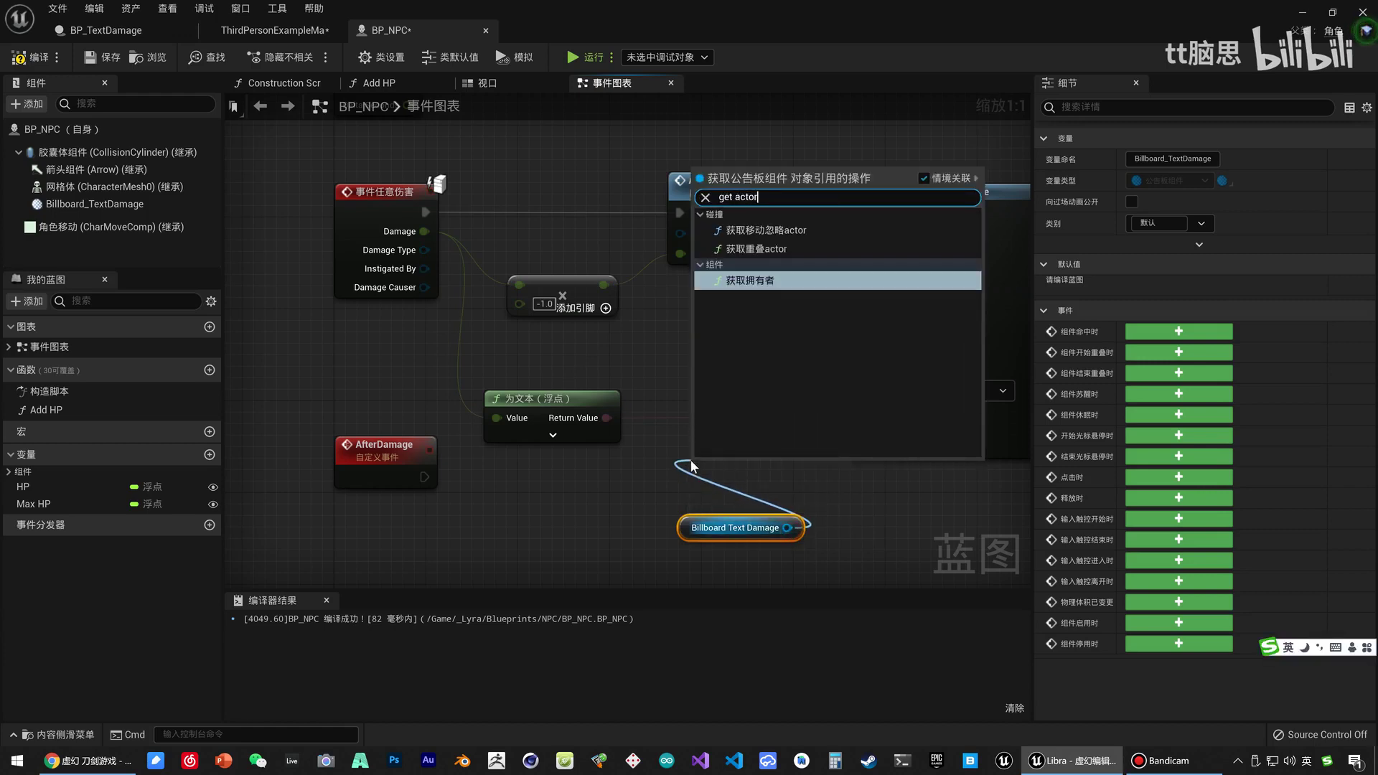
pyautogui.press('BackSpace')
pyautogui.press('BackSpace')
pyautogui.press('BackSpace')
pyautogui.press('BackSpace')
pyautogui.press('BackSpace')
pyautogui.write('loca')
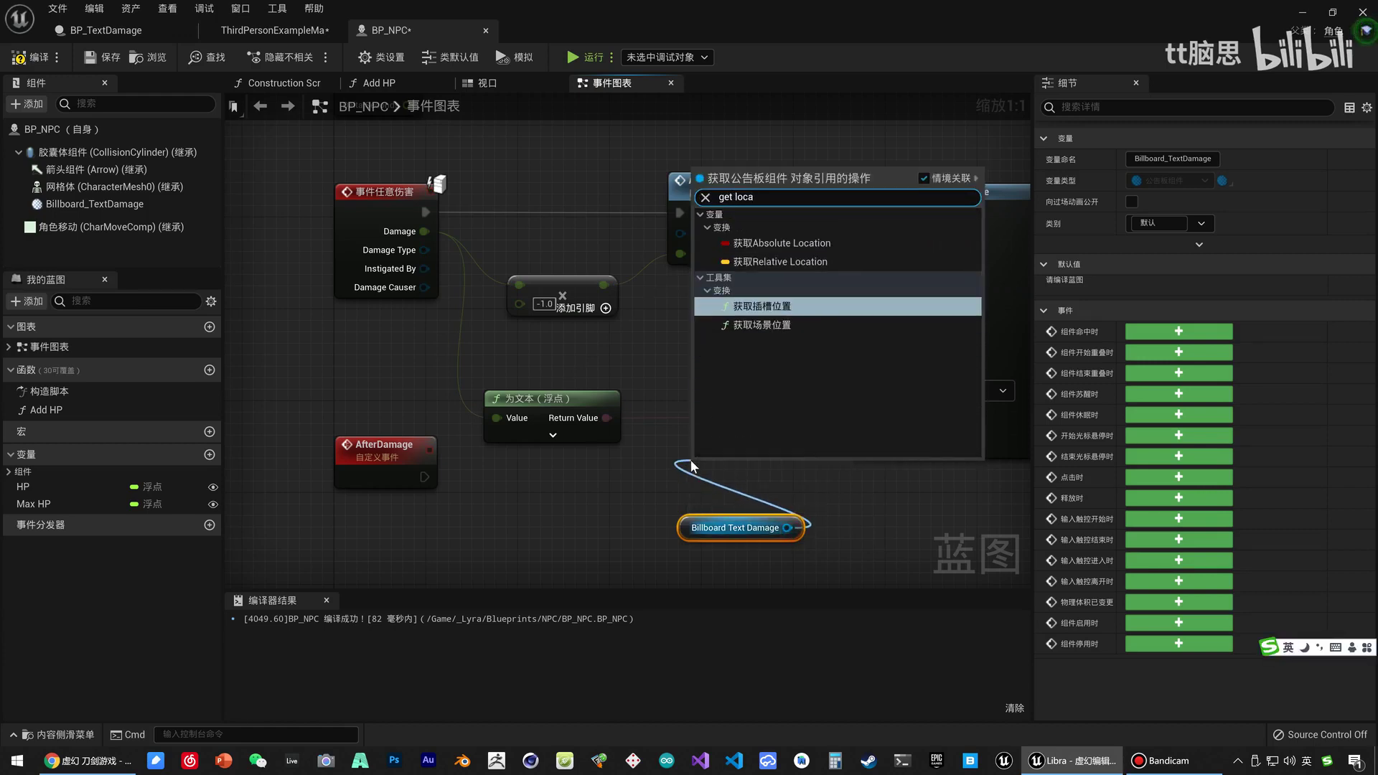
pyautogui.click(762, 325)
# Wire the billboard's world location into Spawn Transform Location, then compile and save BP_NPC.
pyautogui.moveTo(718, 474); pyautogui.dragTo(694, 402)
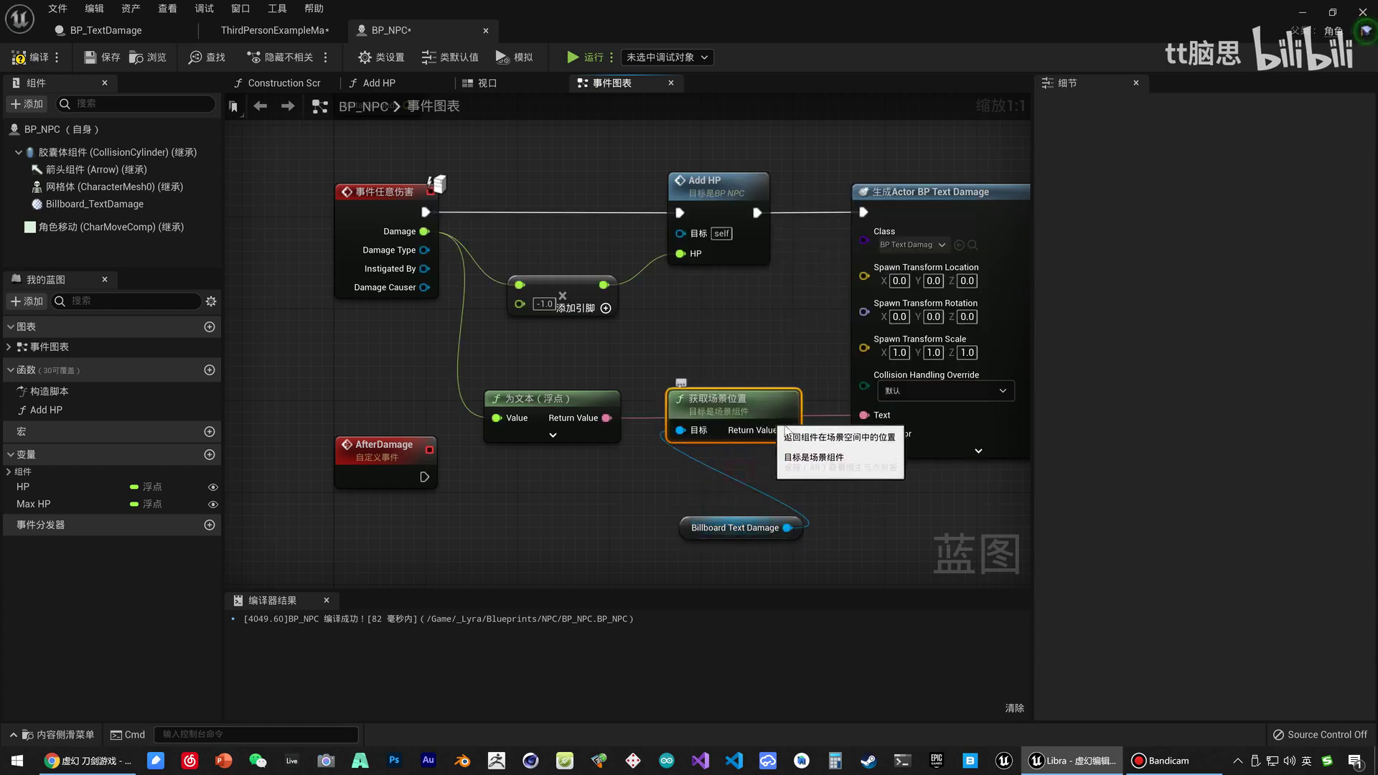
pyautogui.moveTo(804, 337); pyautogui.dragTo(865, 267)
pyautogui.click(94, 58)
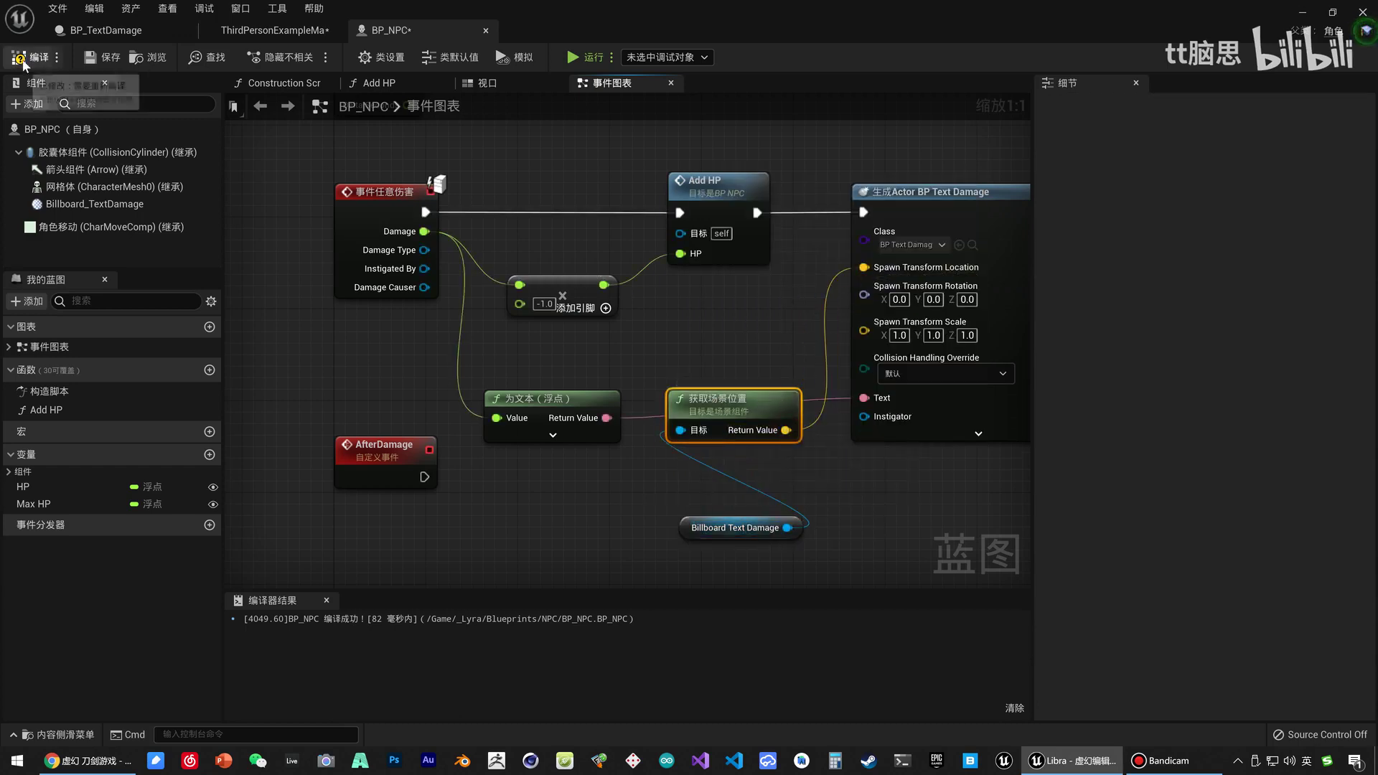
pyautogui.click(94, 59)
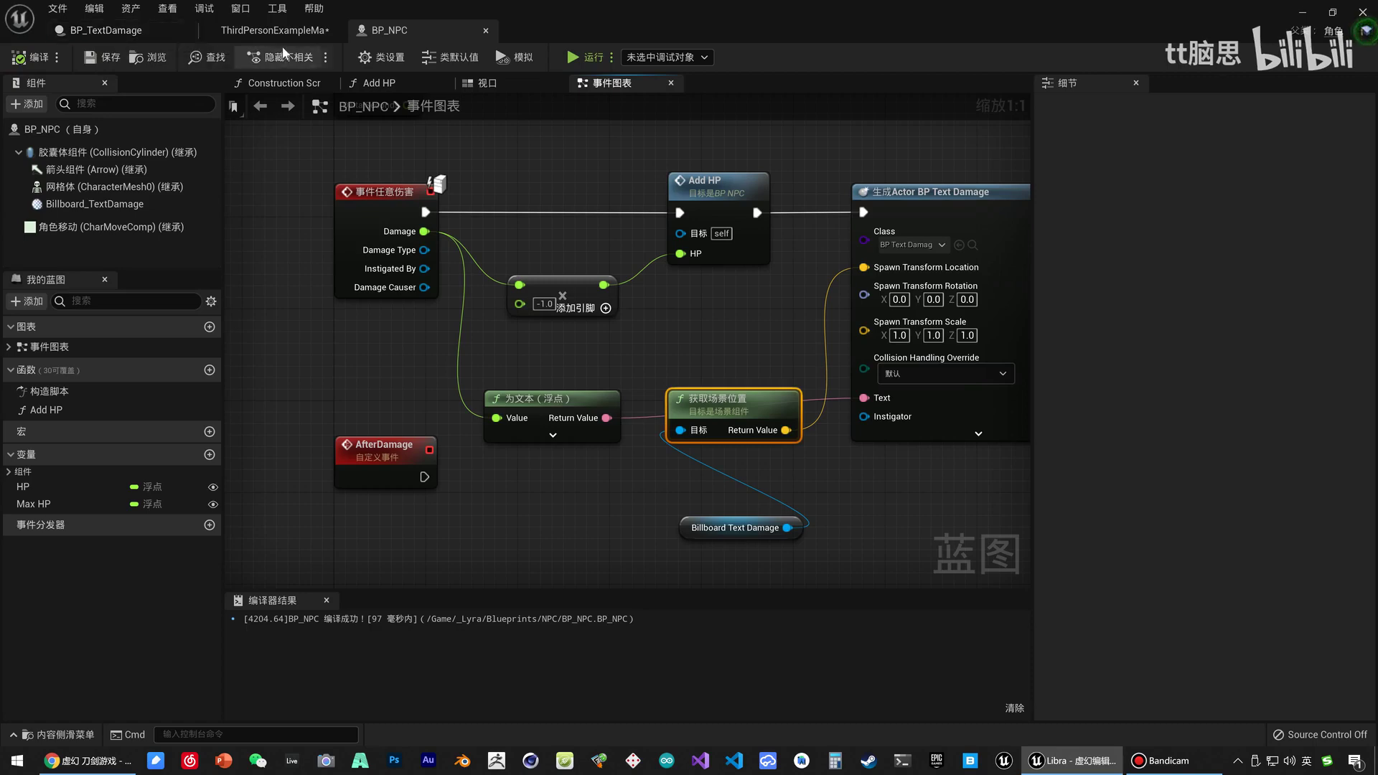
pyautogui.click(273, 30)
# In BP_NPC_Rock, place the inherited Billboard_TextDamage above the rock at Z 836.61 and compile.
pyautogui.doubleClick(685, 189)
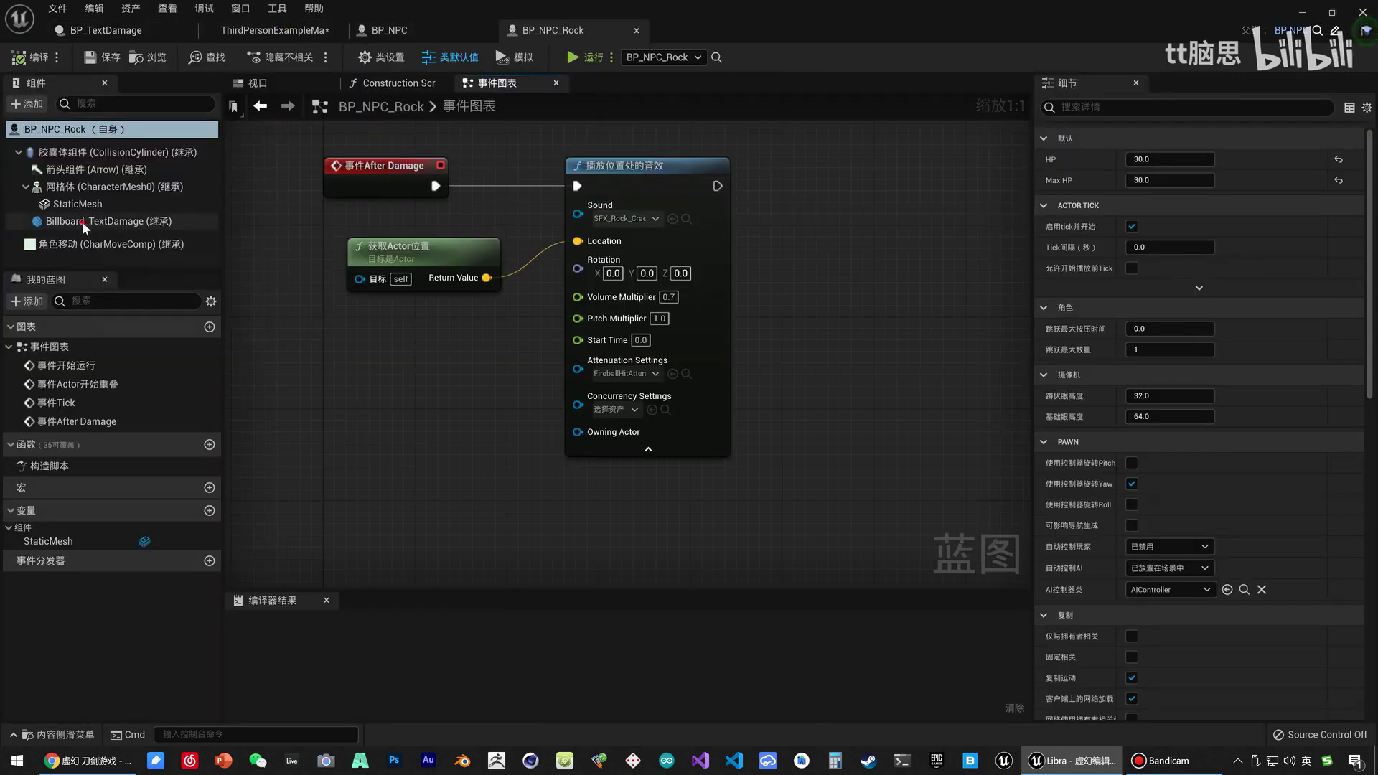
pyautogui.click(84, 223)
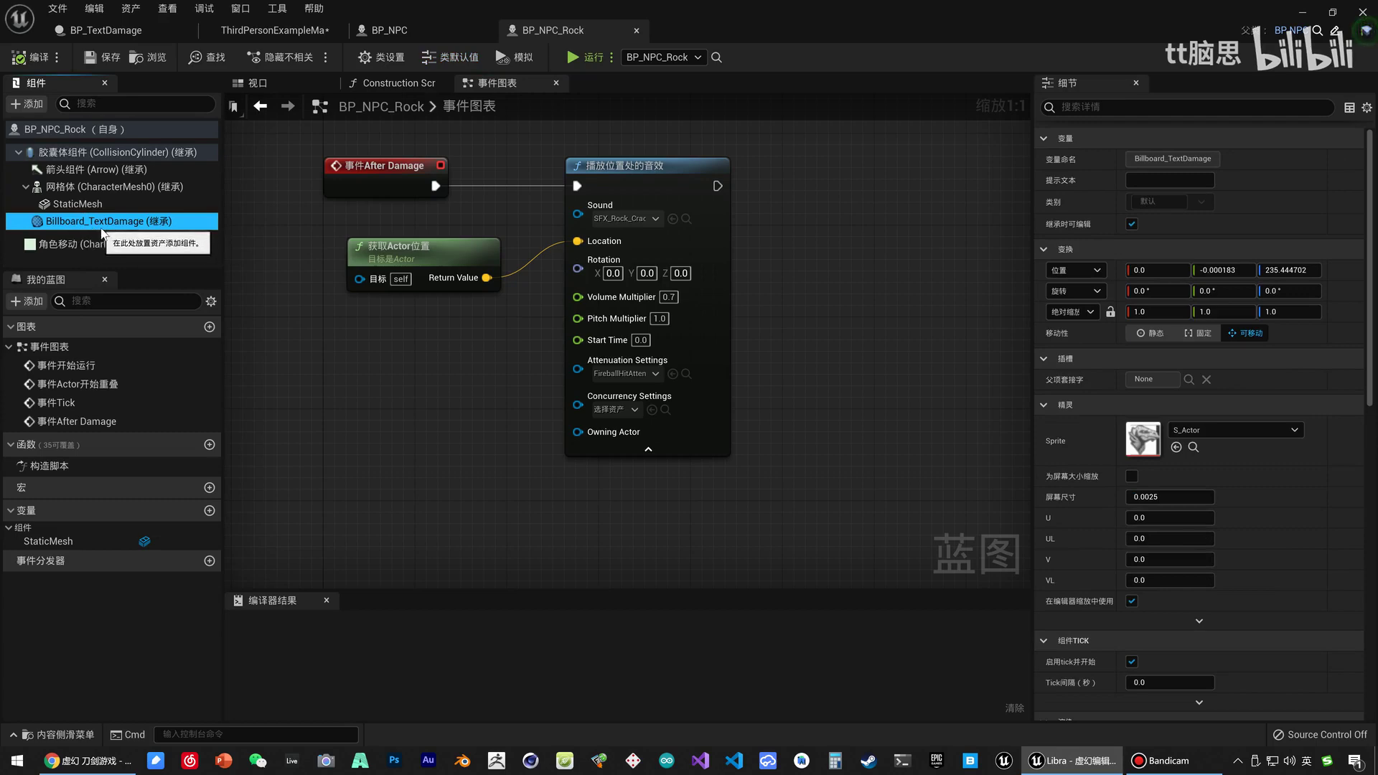
pyautogui.click(257, 83)
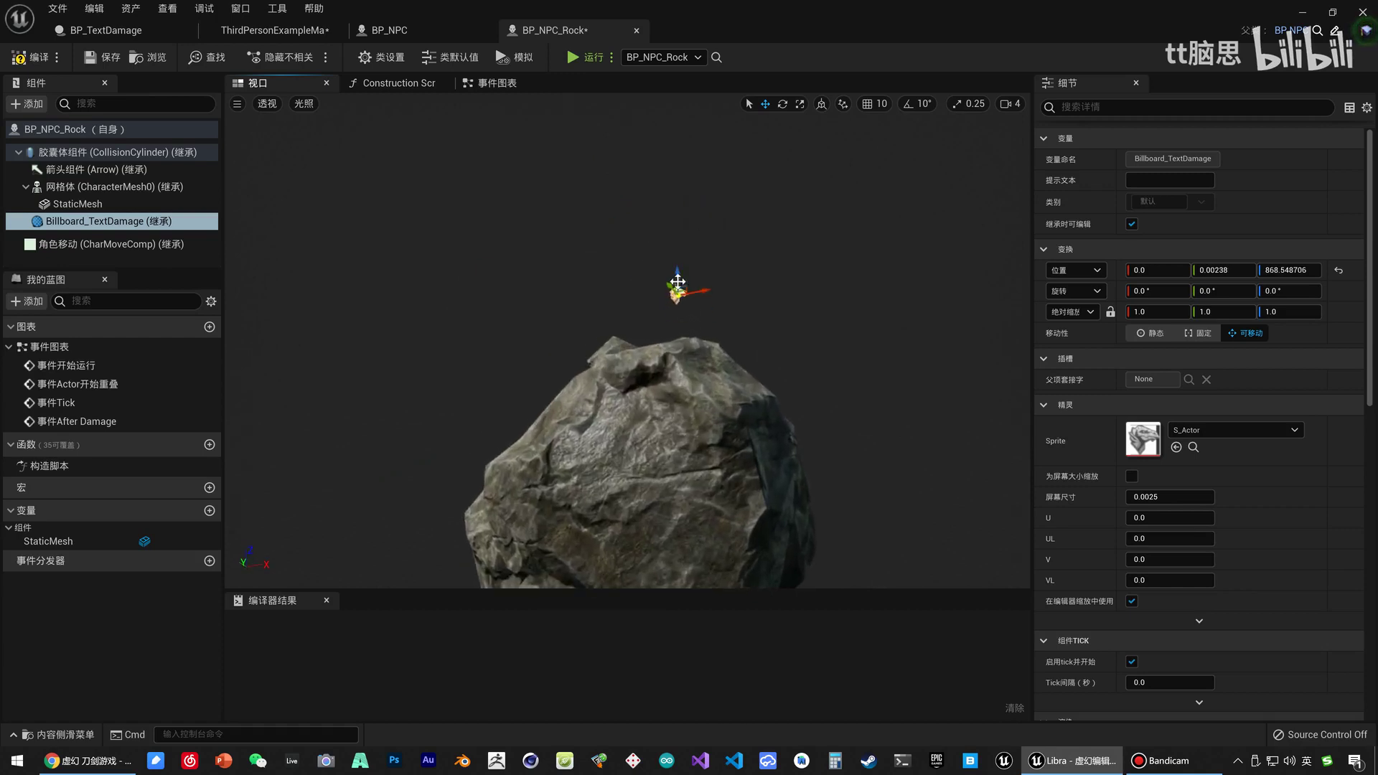
pyautogui.click(32, 56)
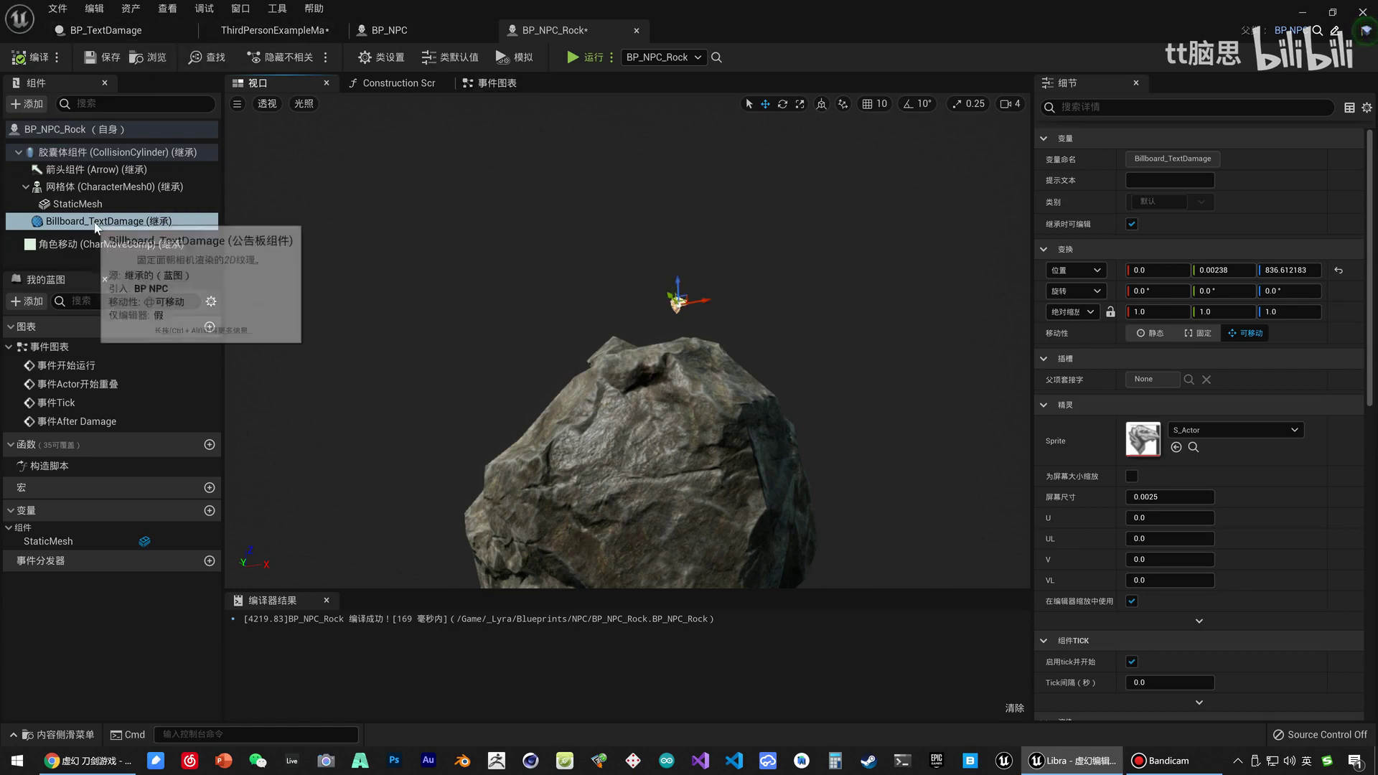
pyautogui.click(95, 222)
pyautogui.click(388, 30)
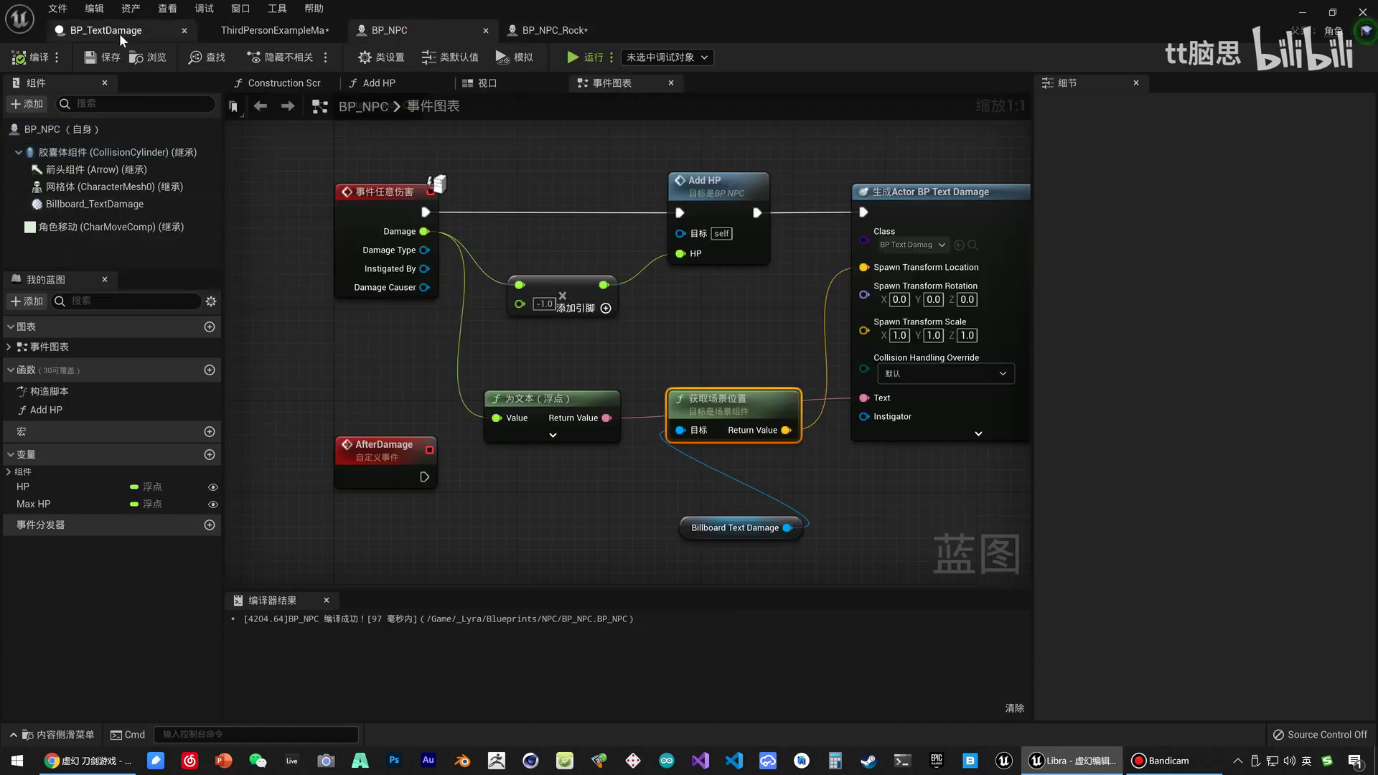
# Play the level, hit the rock until floating 10s take its HP to 0.0, then stop.
pyautogui.click(274, 30)
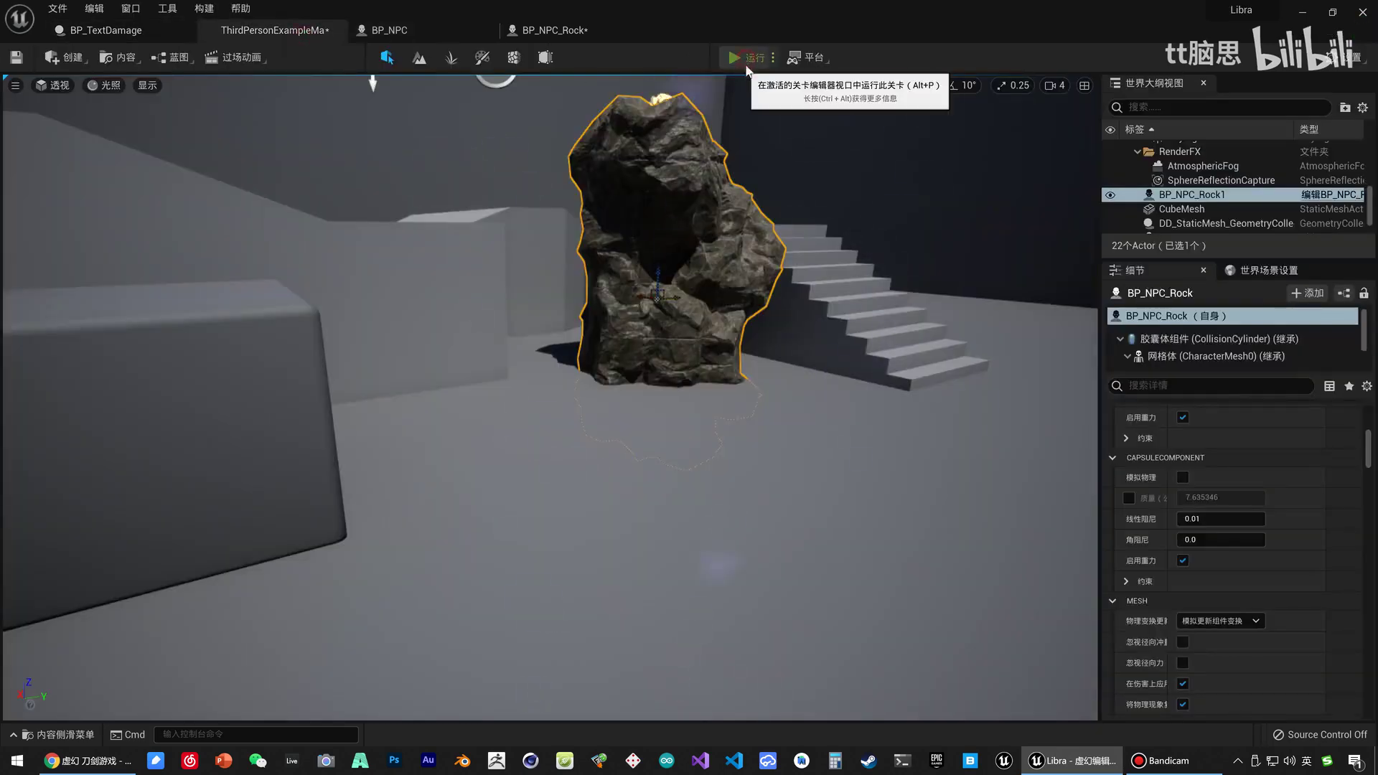
pyautogui.click(727, 58)
pyautogui.press('w')
pyautogui.click(752, 305)
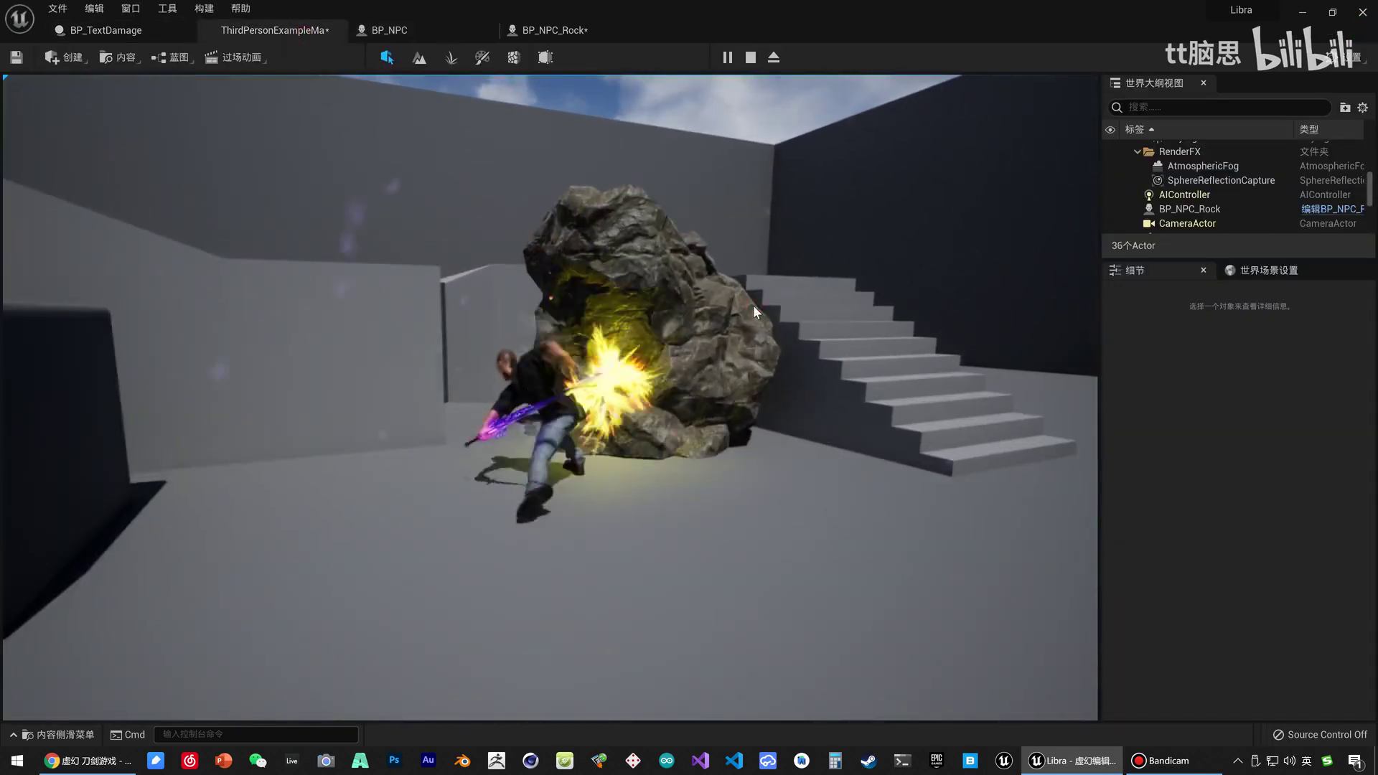
pyautogui.click(742, 294)
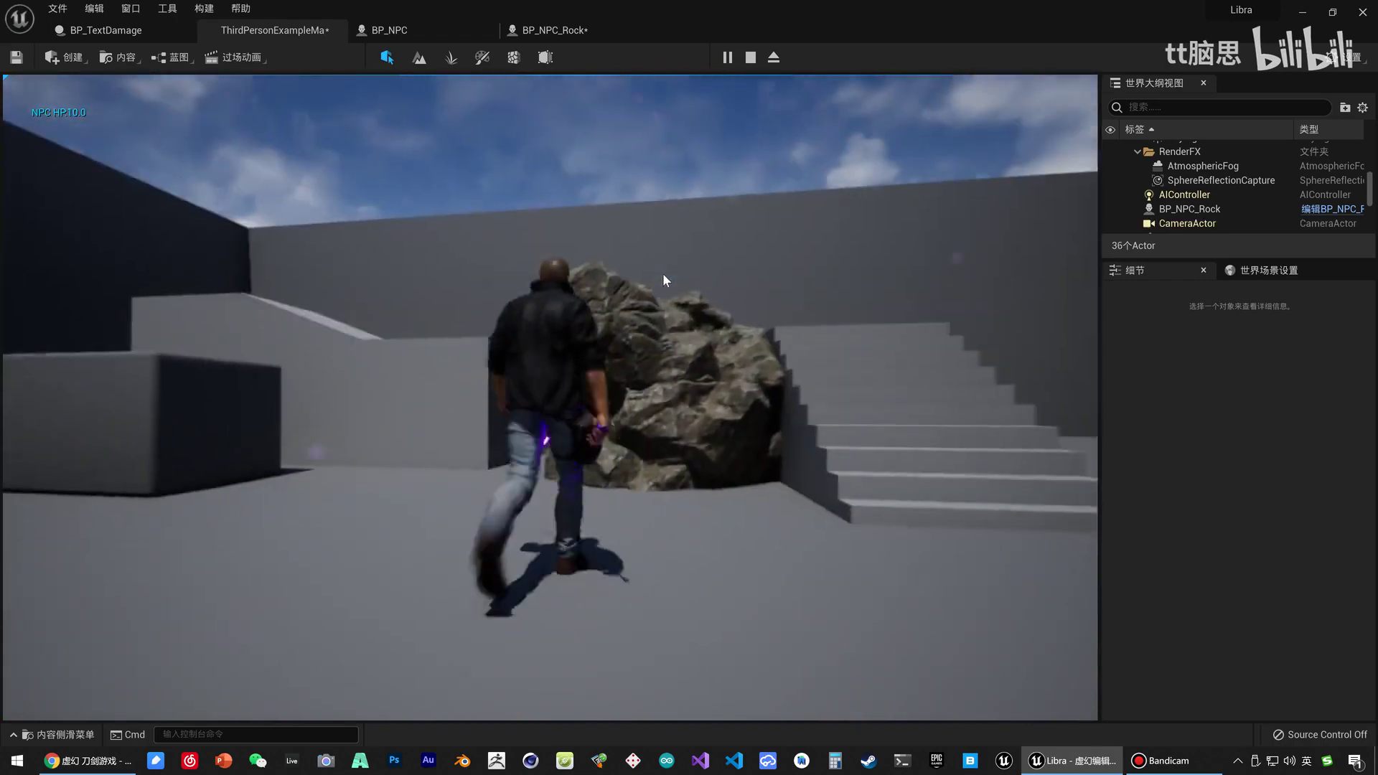
pyautogui.click(662, 273)
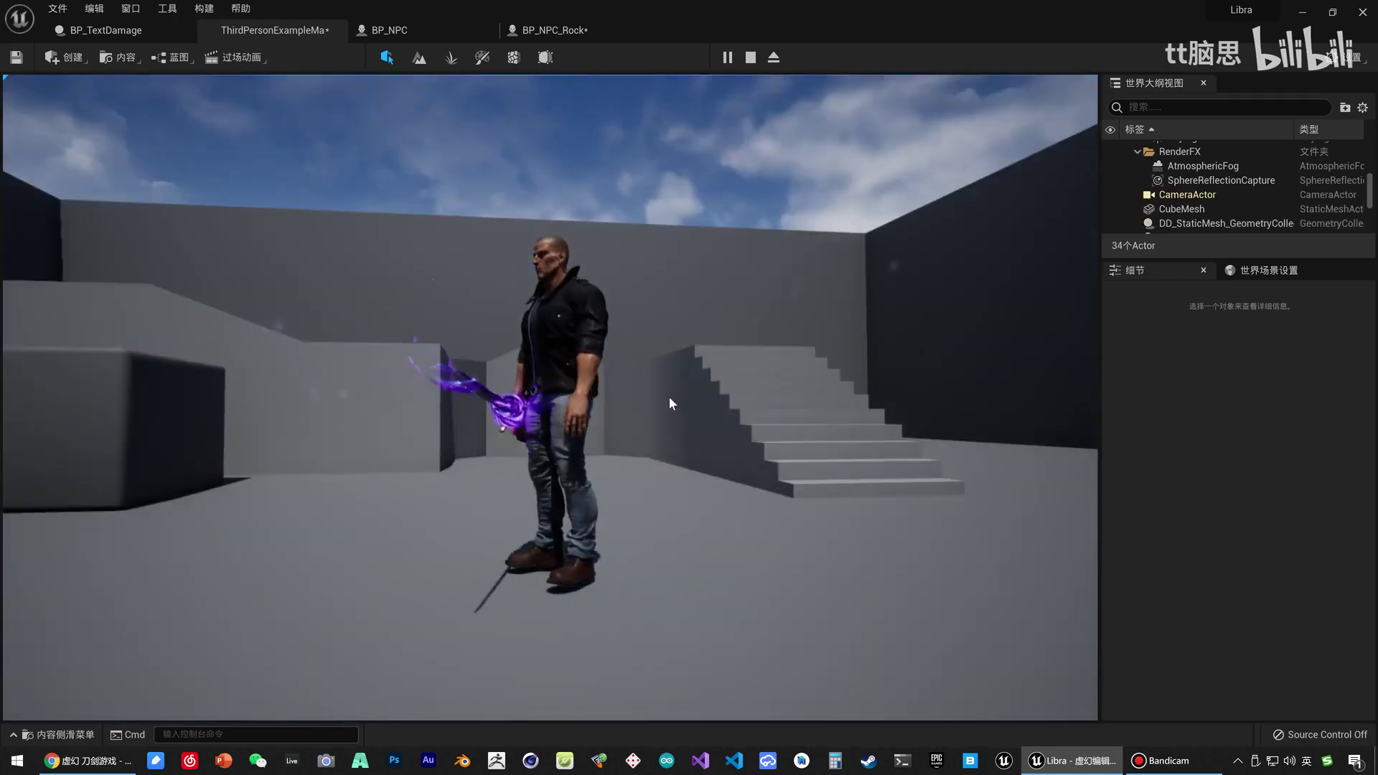
pyautogui.press('Escape')
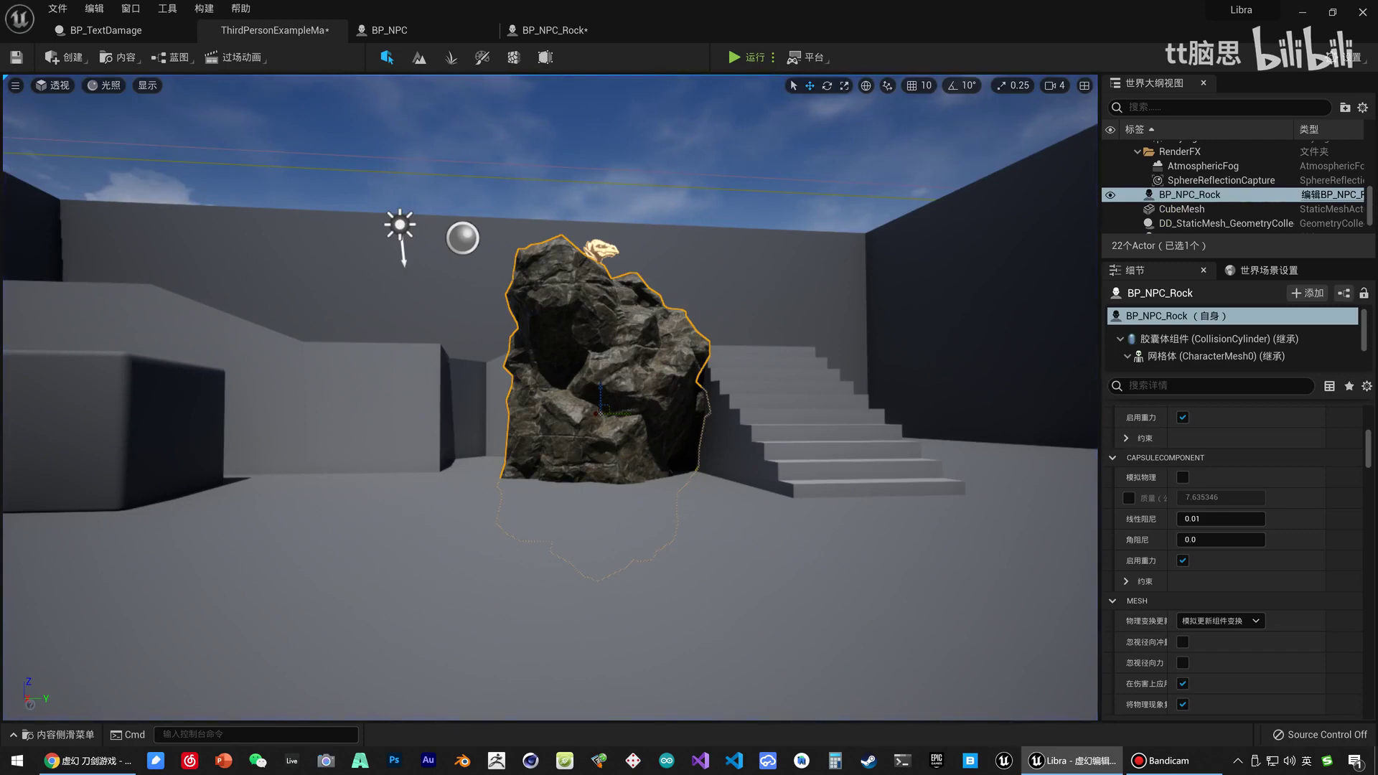